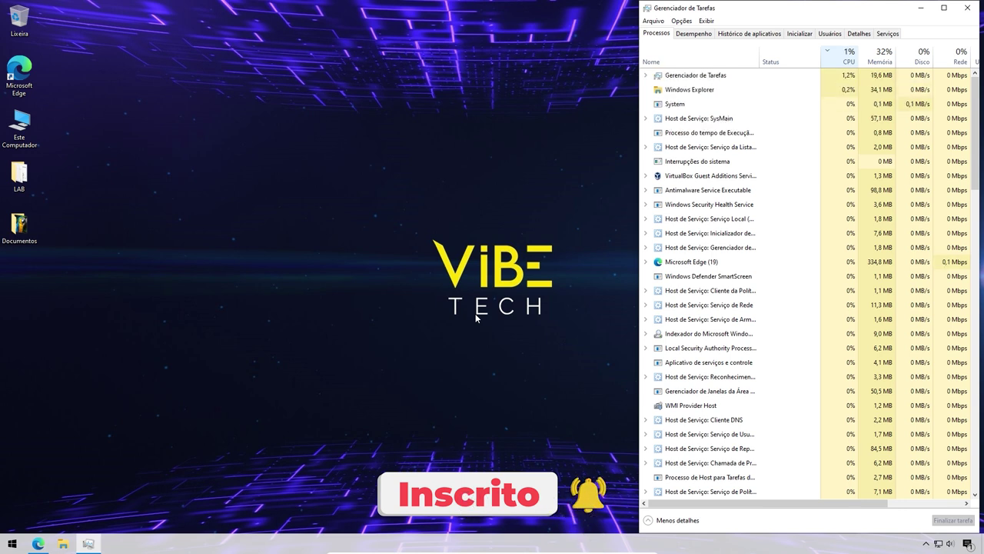
Open the Documents folder, narrow its window and position it beside Task Manager
{"action": "double_click", "coordinate": [23, 229]}
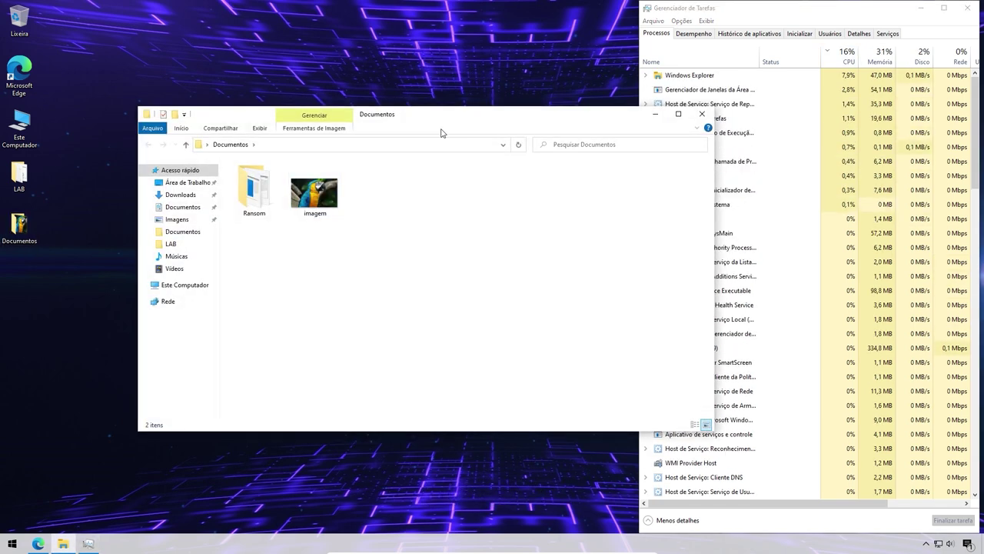
{"action": "left_click_drag", "start_coordinate": [716, 184], "coordinate": [614, 183]}
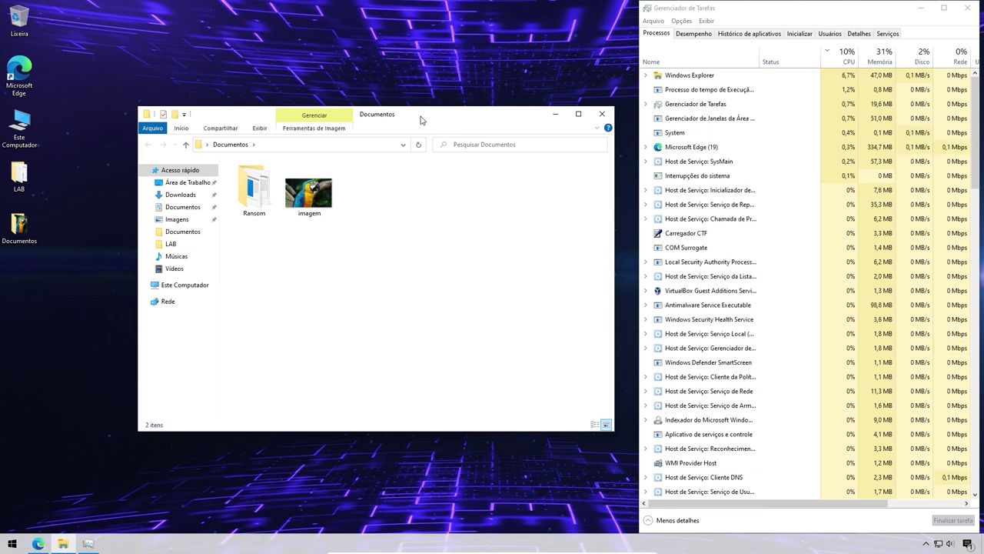
{"action": "left_click_drag", "start_coordinate": [422, 120], "coordinate": [418, 111]}
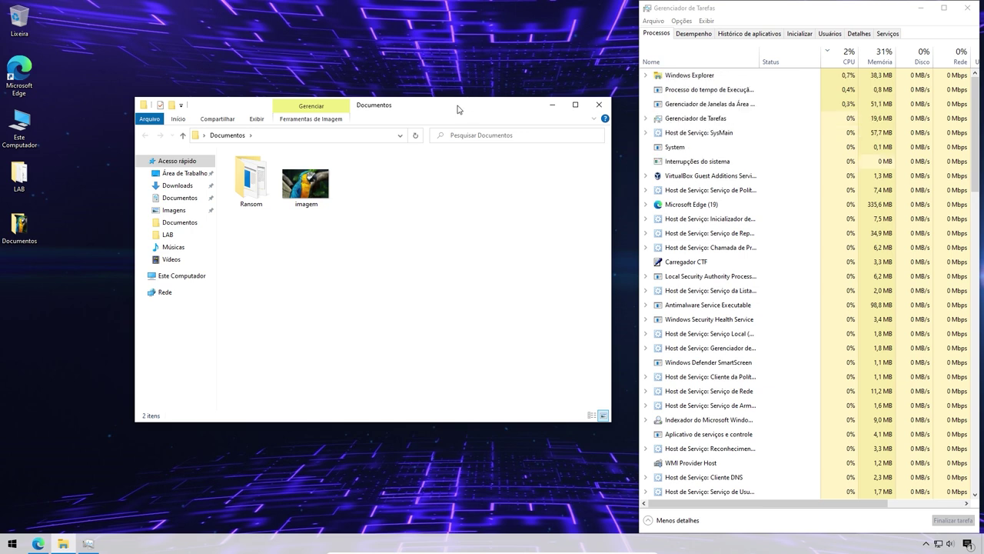
{"action": "left_click_drag", "start_coordinate": [453, 115], "coordinate": [439, 102]}
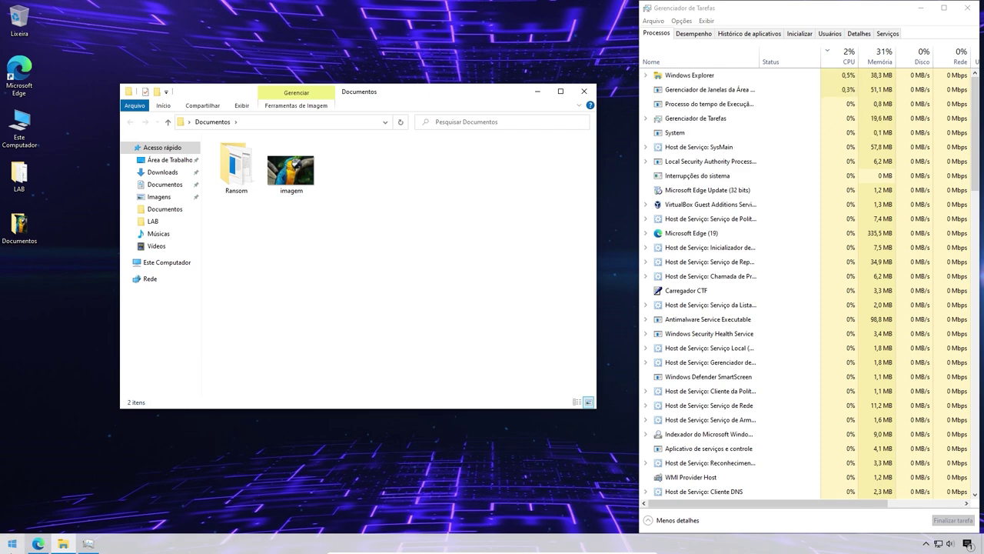
Switch to Edge, launch the downloaded KVRT.exe from the Kaspersky page and accept its license, privacy and KSN terms
{"action": "left_click", "coordinate": [38, 544]}
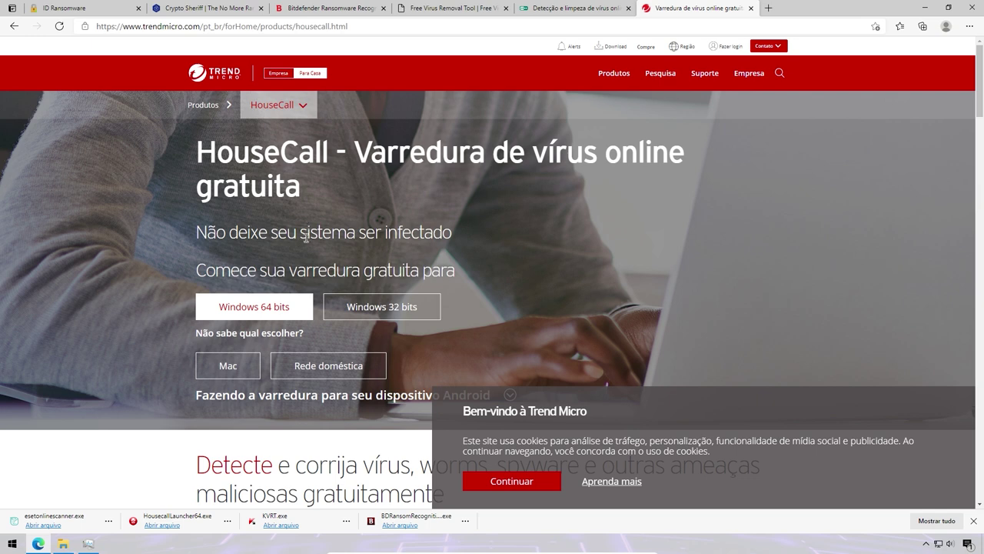
{"action": "left_click", "coordinate": [421, 6]}
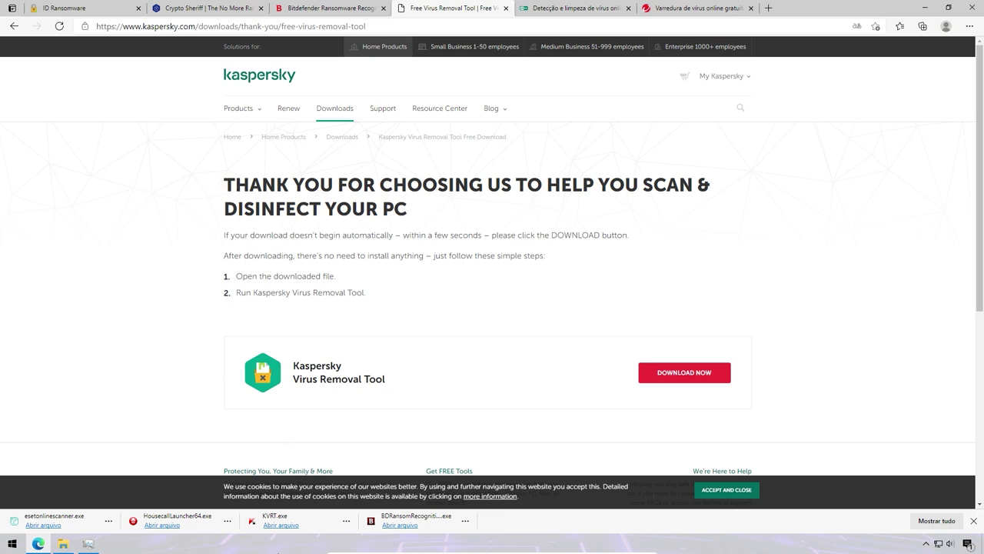
{"action": "left_click", "coordinate": [278, 526]}
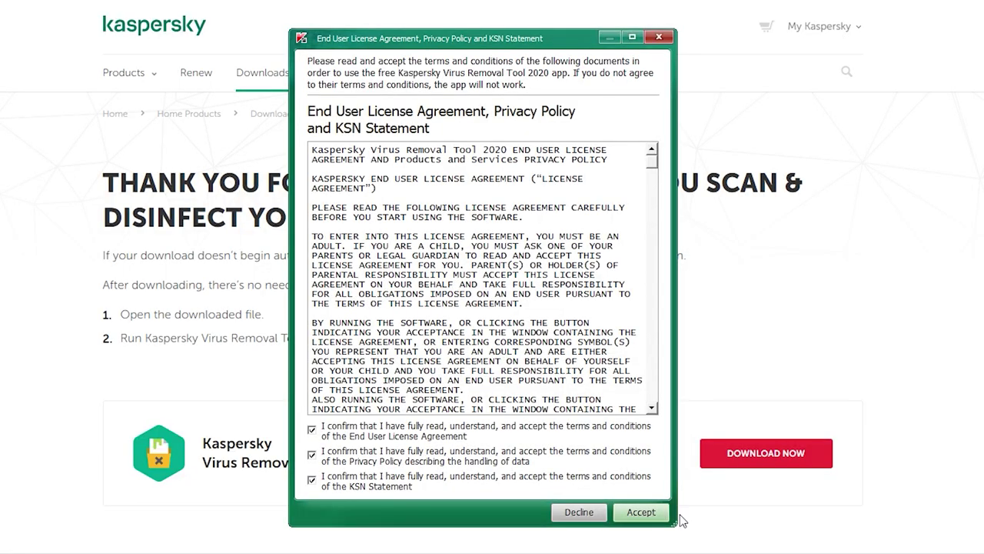
{"action": "left_click", "coordinate": [651, 513]}
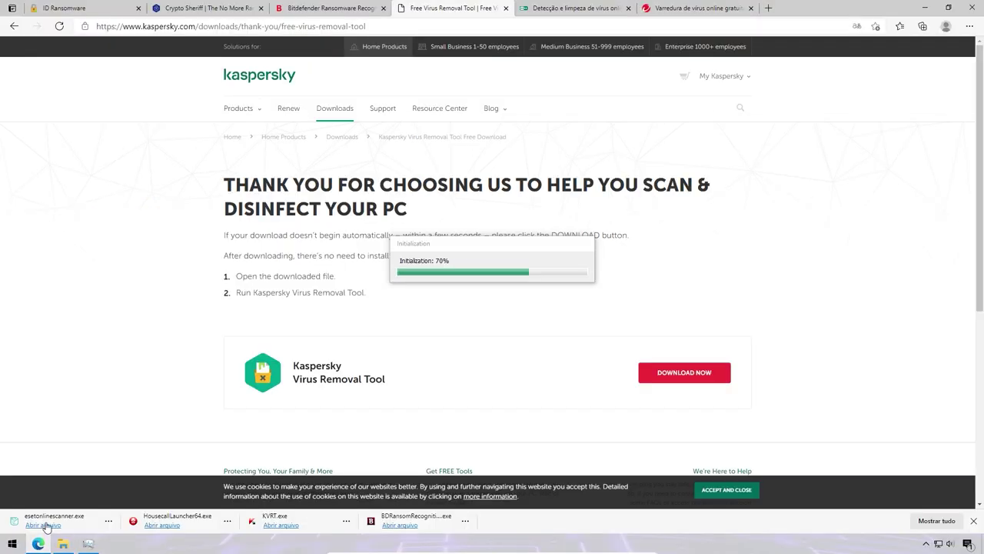
Launch the downloaded esetonlinescanner.exe in Português do Brasil and accept its terms of use
{"action": "left_click", "coordinate": [44, 525]}
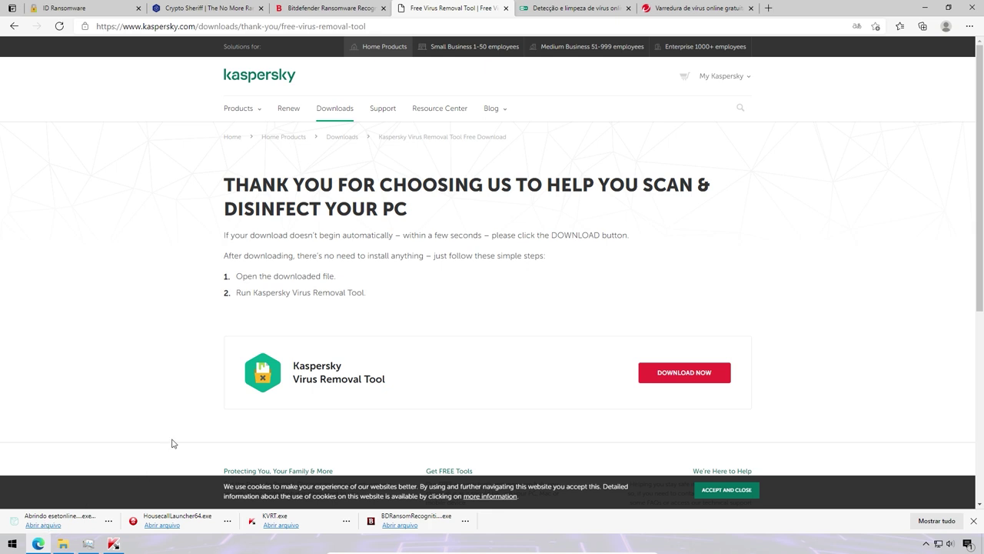
{"action": "left_click", "coordinate": [531, 283]}
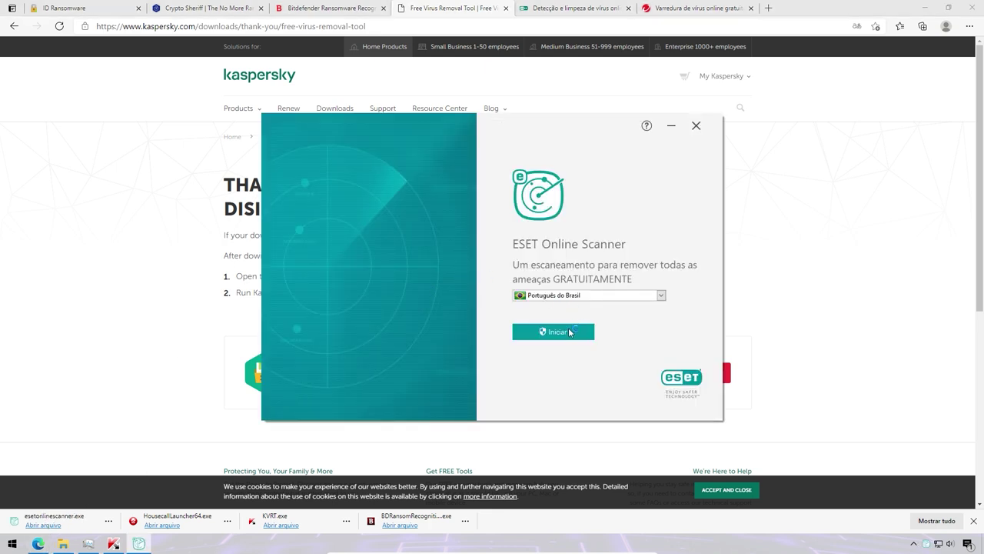
{"action": "left_click", "coordinate": [559, 336]}
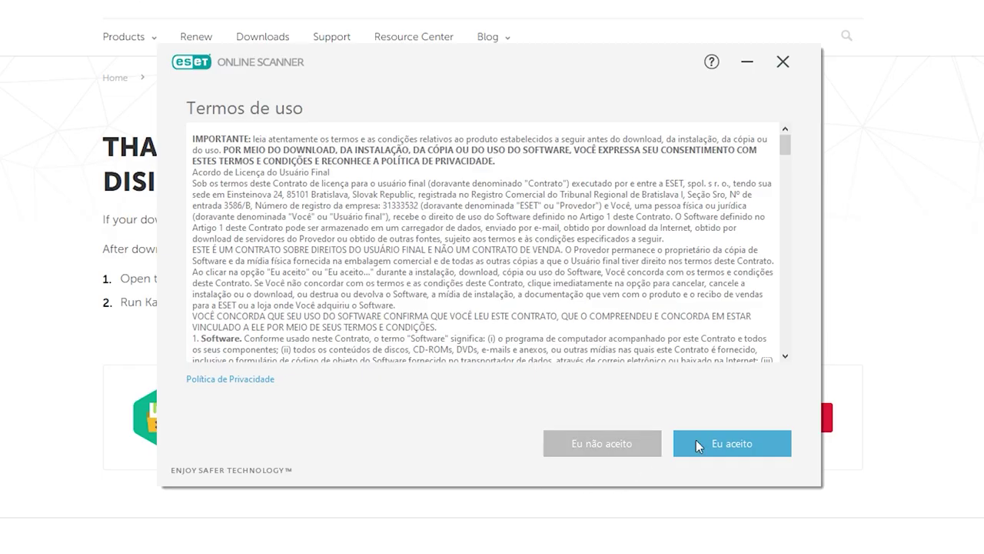
{"action": "left_click", "coordinate": [662, 388]}
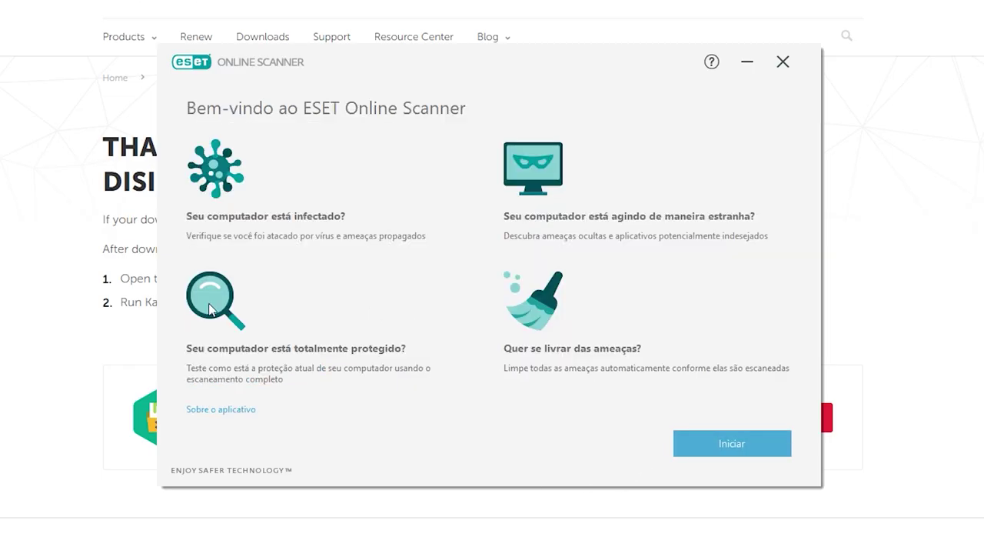
Set ESET Online Scanner to send anonymous data, activate the feedback system and quarantine potentially unwanted applications, and start the scan
{"action": "left_click", "coordinate": [715, 435]}
{"action": "left_click", "coordinate": [278, 225]}
{"action": "left_click", "coordinate": [296, 371]}
{"action": "left_click", "coordinate": [722, 454]}
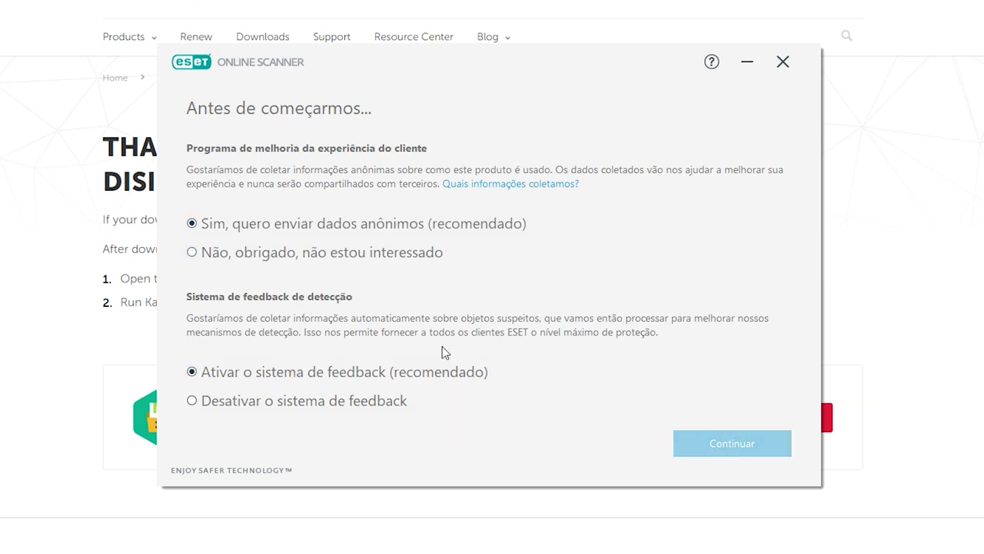
{"action": "left_click", "coordinate": [306, 273]}
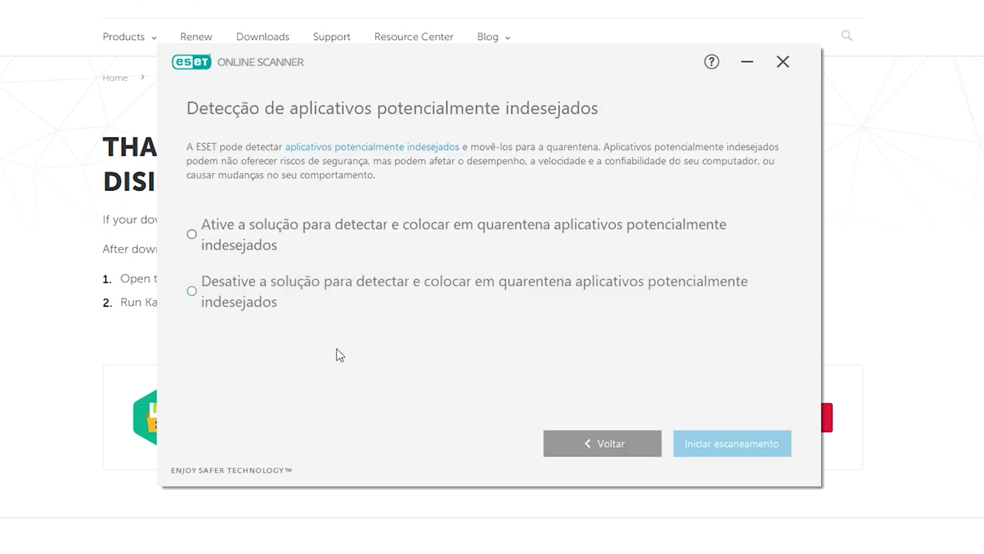
{"action": "left_click", "coordinate": [246, 253]}
{"action": "left_click", "coordinate": [734, 445]}
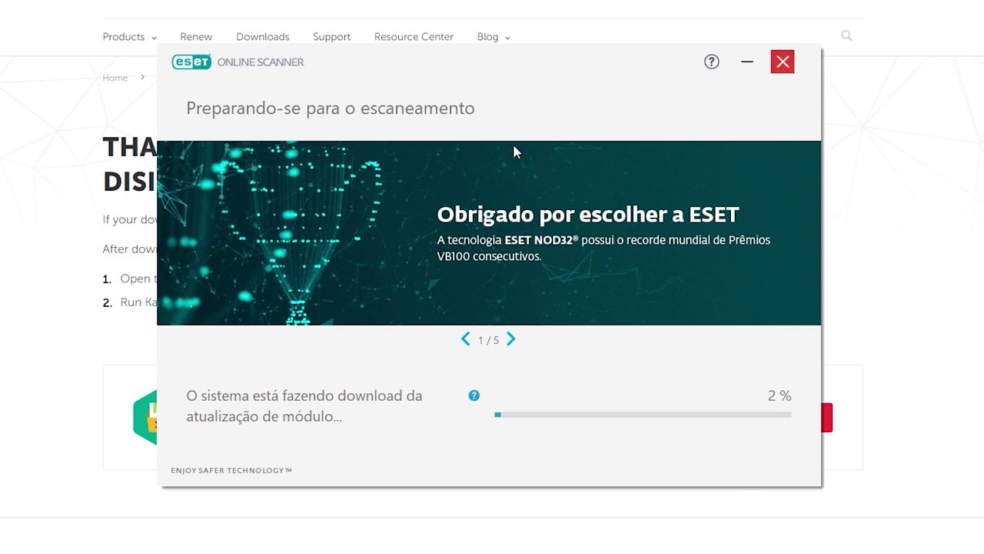
Start a scan in Kaspersky Virus Removal Tool, stop it and close the tool
{"action": "key", "text": "alt+Tab"}
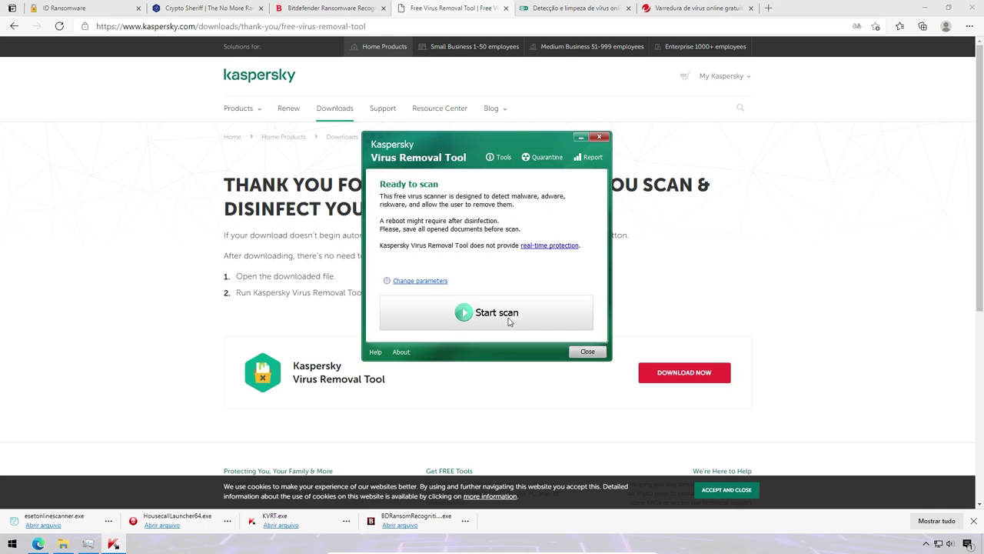
{"action": "left_click", "coordinate": [493, 313]}
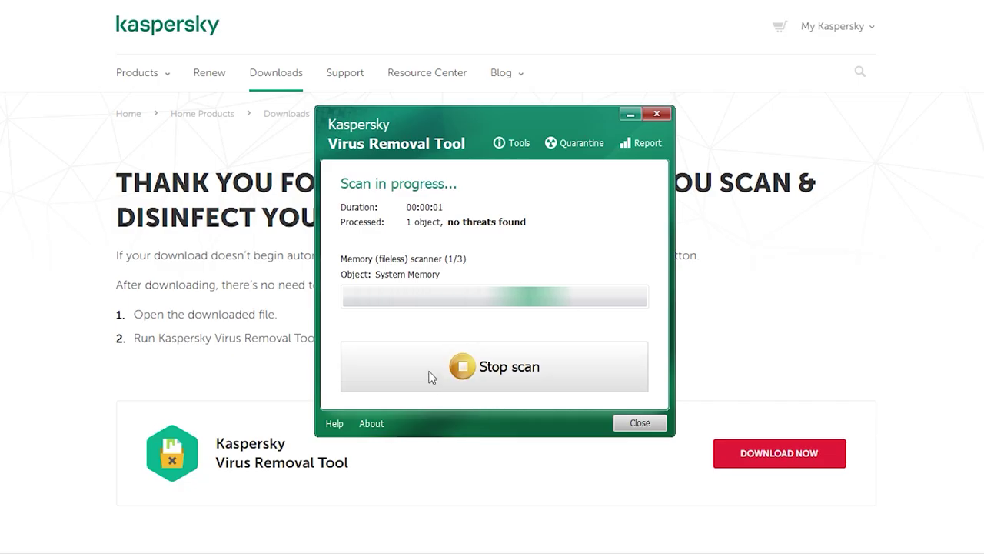
{"action": "left_click", "coordinate": [517, 389]}
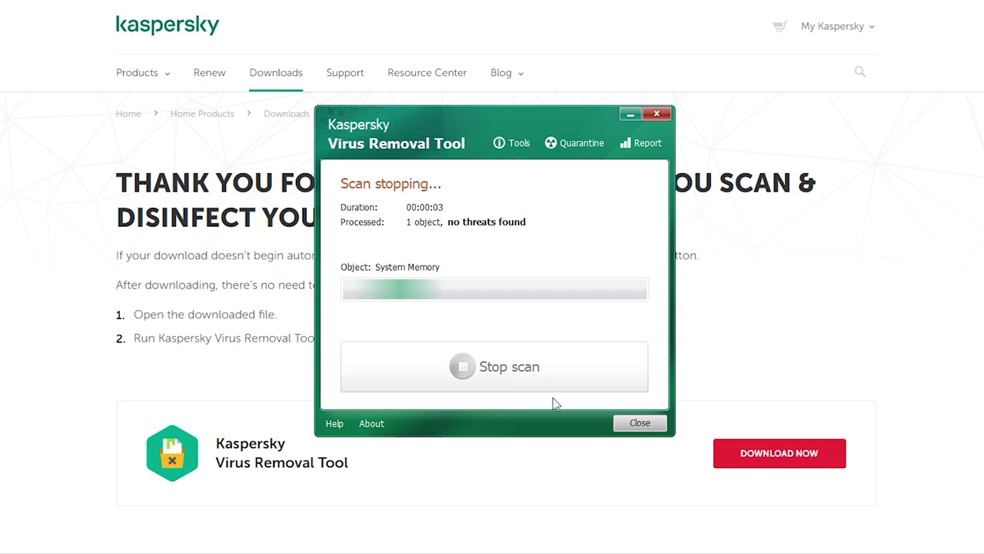
{"action": "left_click", "coordinate": [637, 424]}
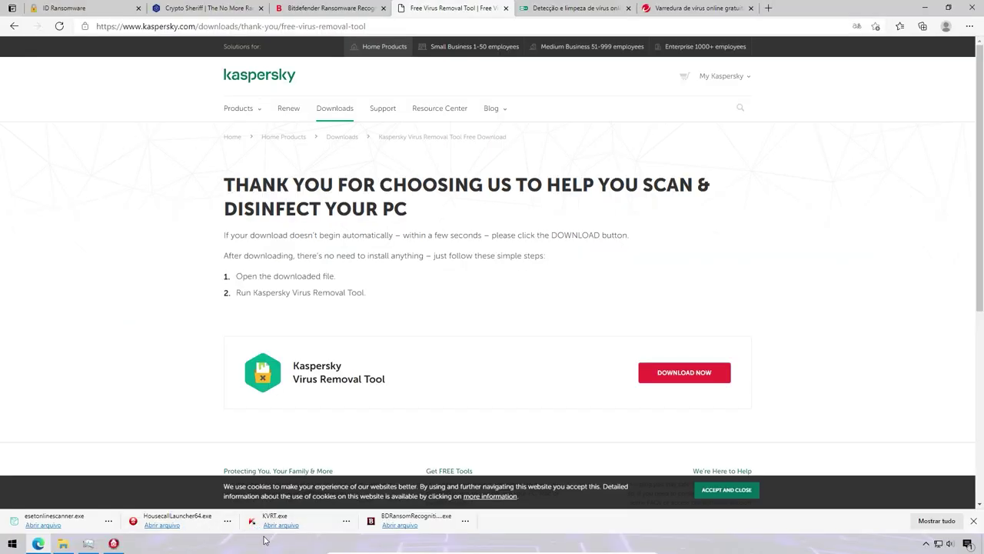
Minimize the browser, accept the Trend Micro HouseCall license agreement and start a scan that includes the home network
{"action": "left_click", "coordinate": [929, 8]}
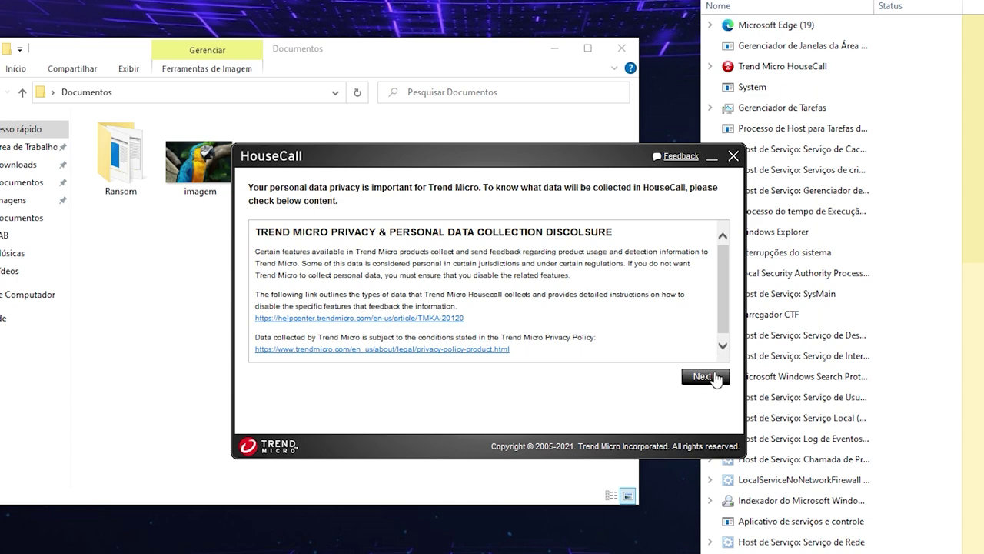
{"action": "left_click", "coordinate": [704, 376]}
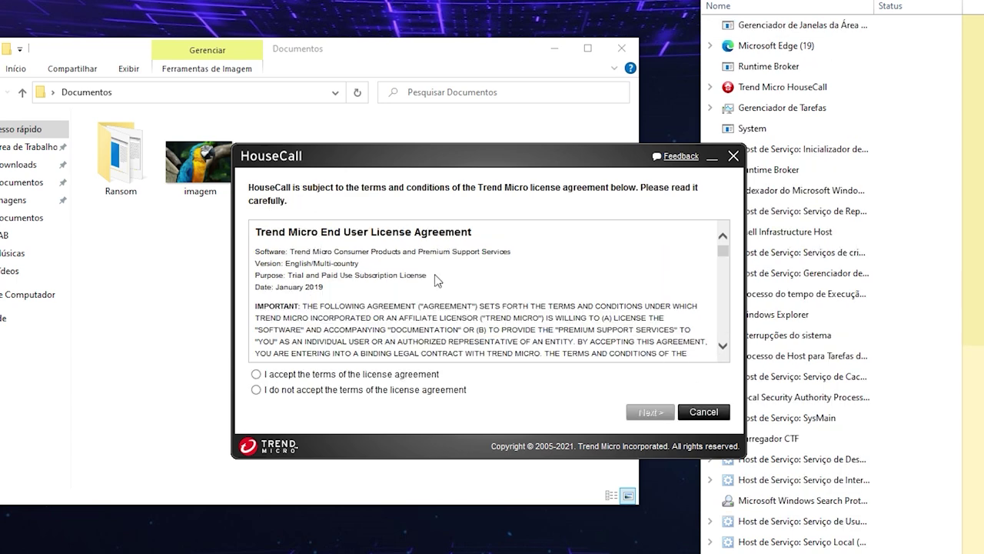
{"action": "left_click", "coordinate": [257, 374]}
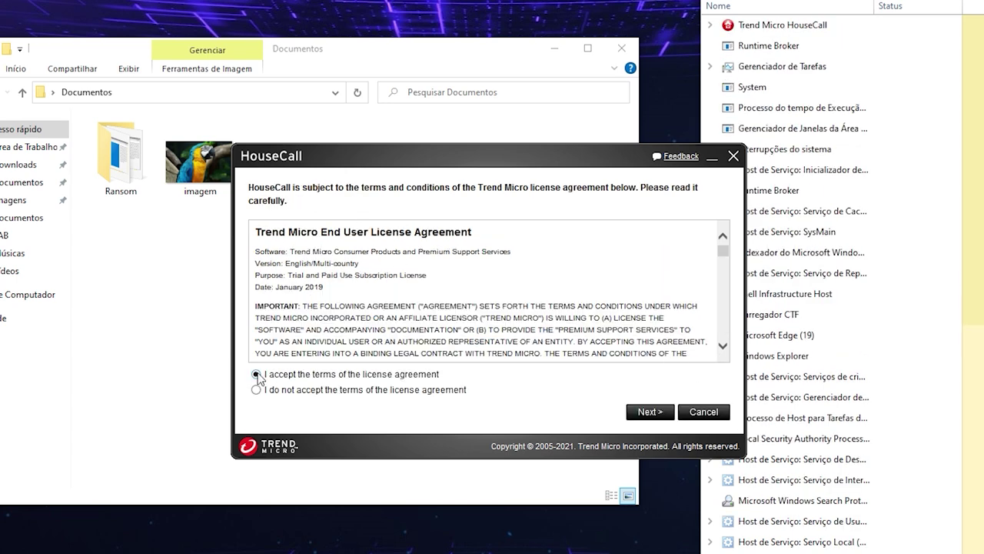
{"action": "left_click", "coordinate": [650, 413]}
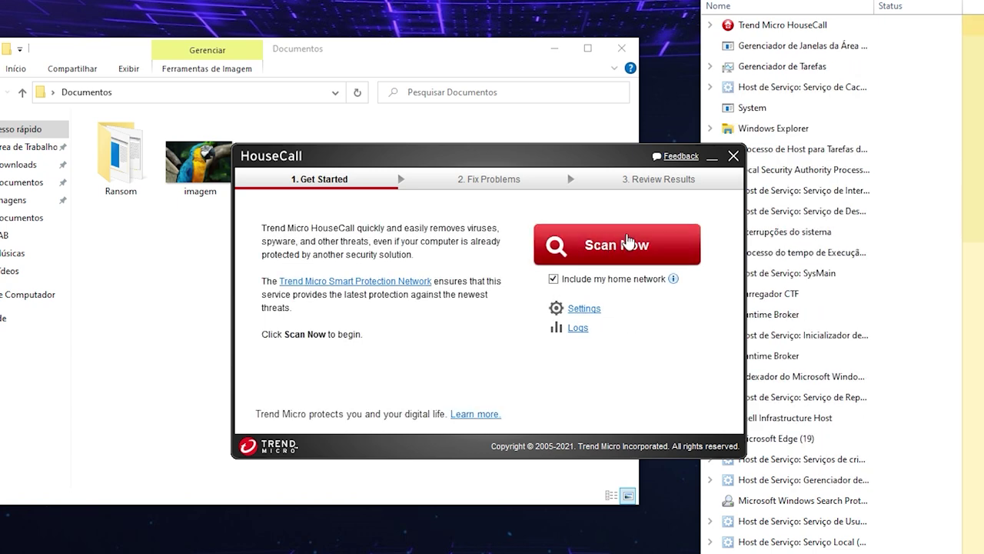
{"action": "left_click", "coordinate": [608, 244]}
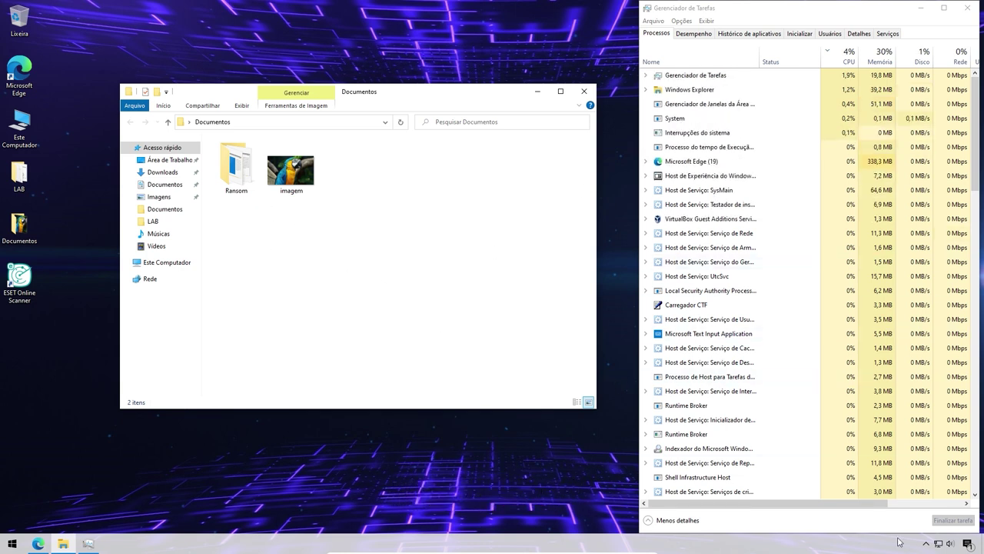
Open Windows Security and view the virus and threat protection page
{"action": "left_click", "coordinate": [936, 549]}
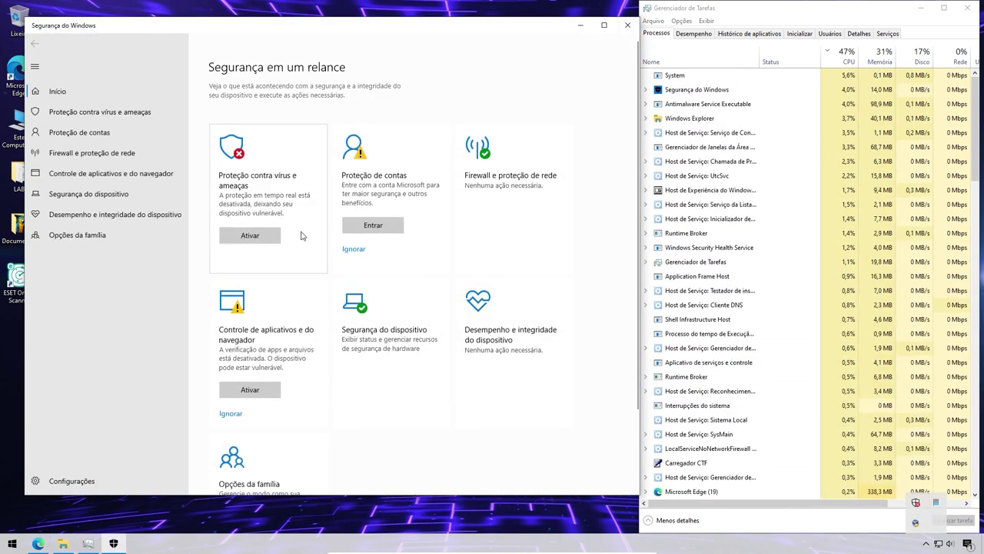
{"action": "left_click", "coordinate": [326, 250]}
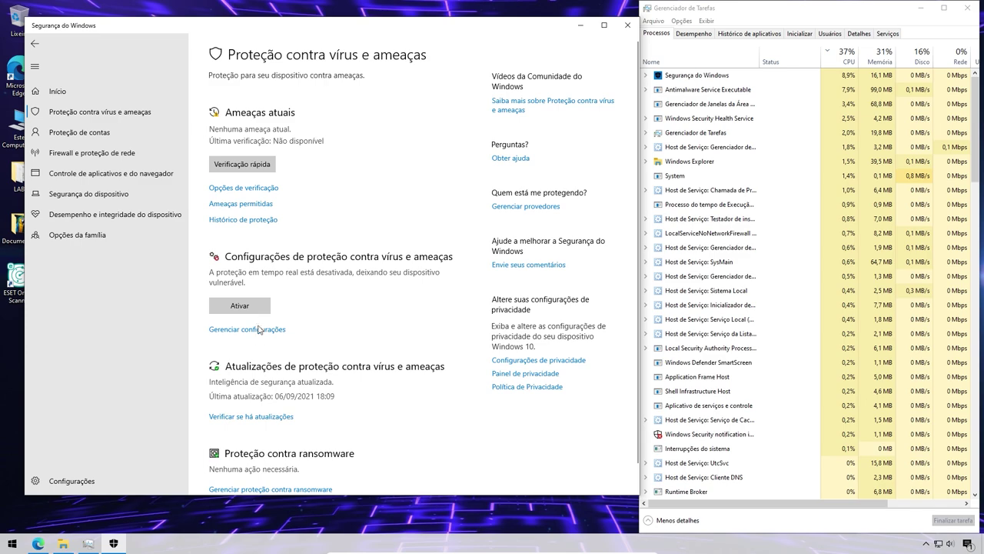
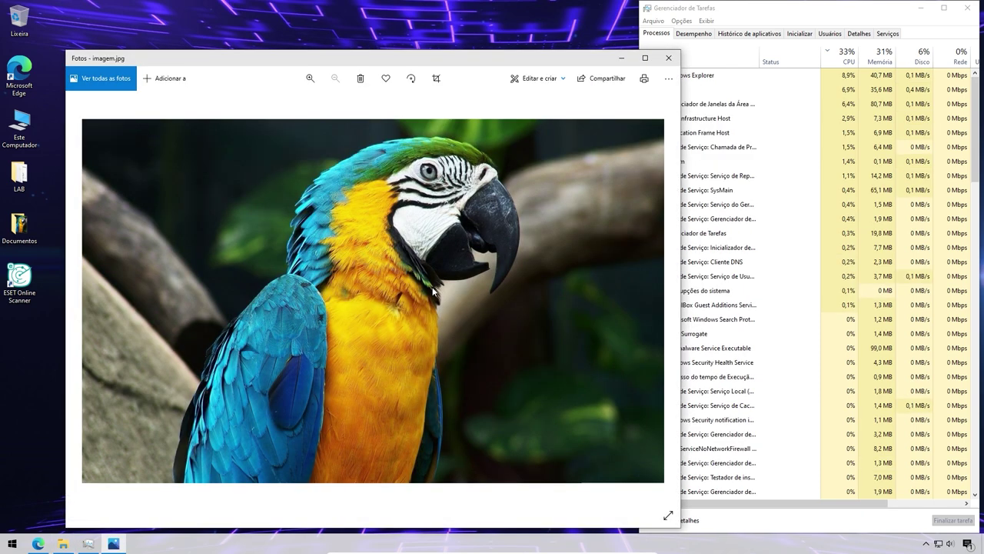
Close the parrot image preview and run Ransomware.TeslaCrypt from the Ransom folder inside Documents
{"action": "left_click", "coordinate": [668, 61]}
{"action": "double_click", "coordinate": [235, 188]}
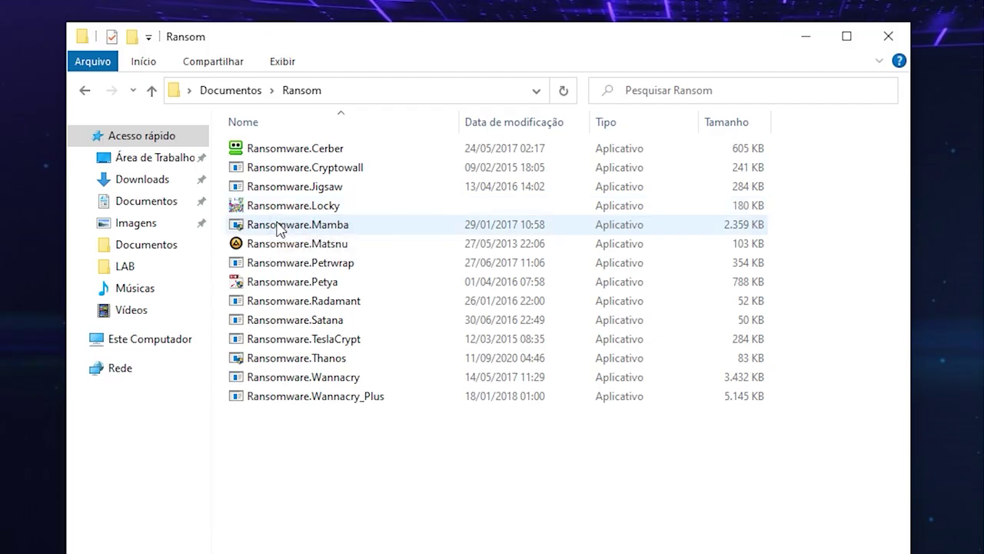
{"action": "left_click", "coordinate": [290, 342]}
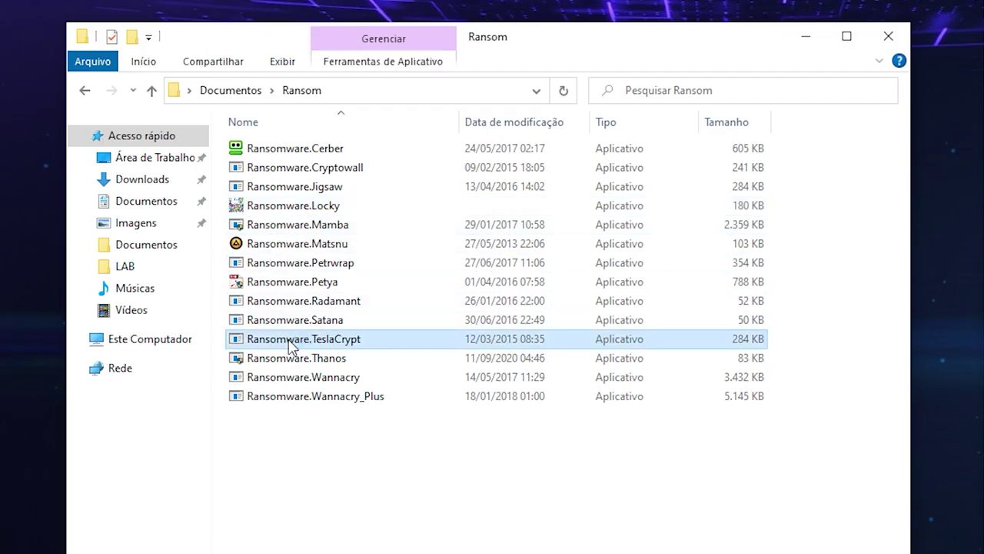
{"action": "key", "text": "Delete"}
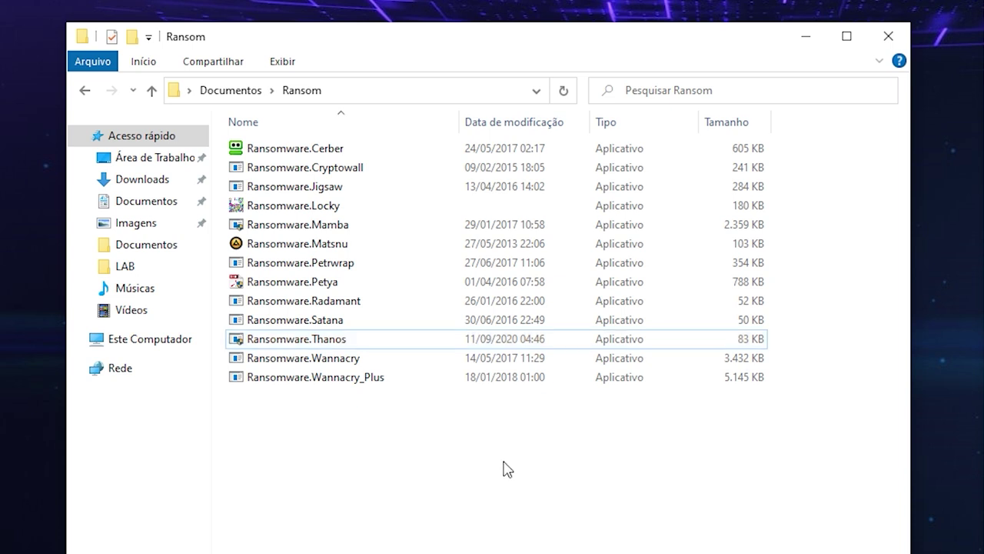
Return to the Documents folder, inspect the imagem.jpg.ecc file and minimize the window
{"action": "left_click", "coordinate": [81, 92]}
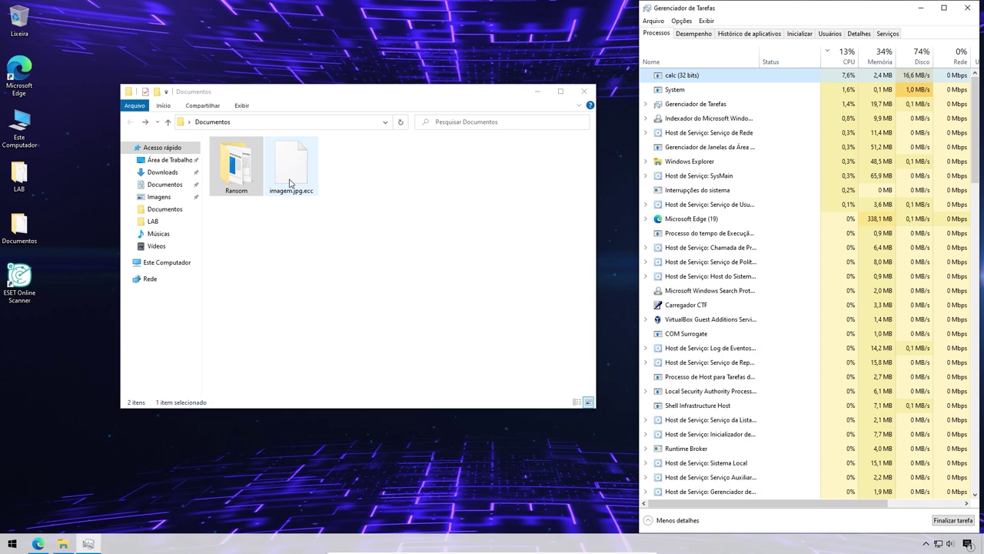
{"action": "left_click", "coordinate": [289, 185]}
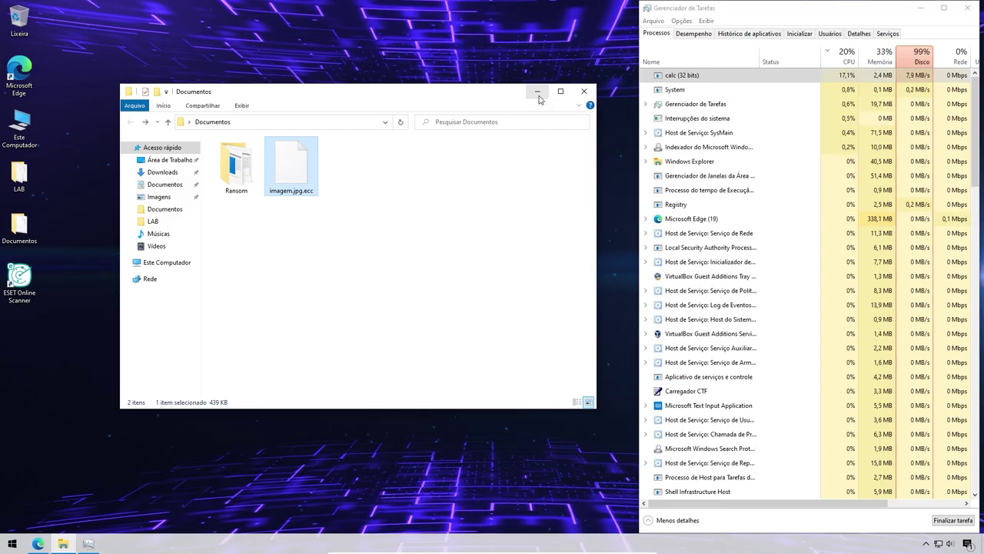
{"action": "left_click", "coordinate": [537, 91]}
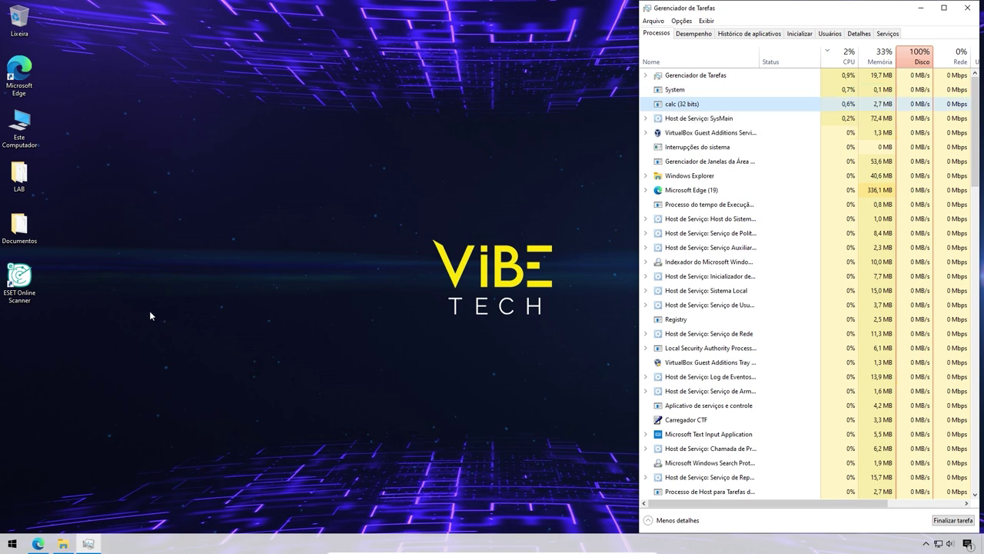
Switch to Edge and bring up the Crypto Sheriff page of No More Ransom
{"action": "left_click", "coordinate": [37, 543]}
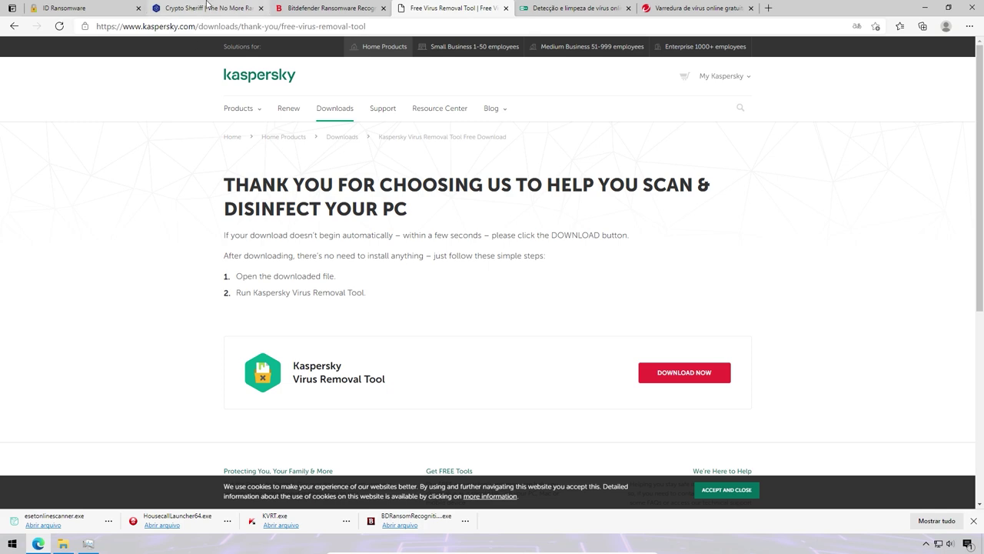
{"action": "left_click", "coordinate": [206, 6]}
{"action": "scroll", "coordinate": [243, 192], "scroll_direction": "up", "scroll_amount": 2}
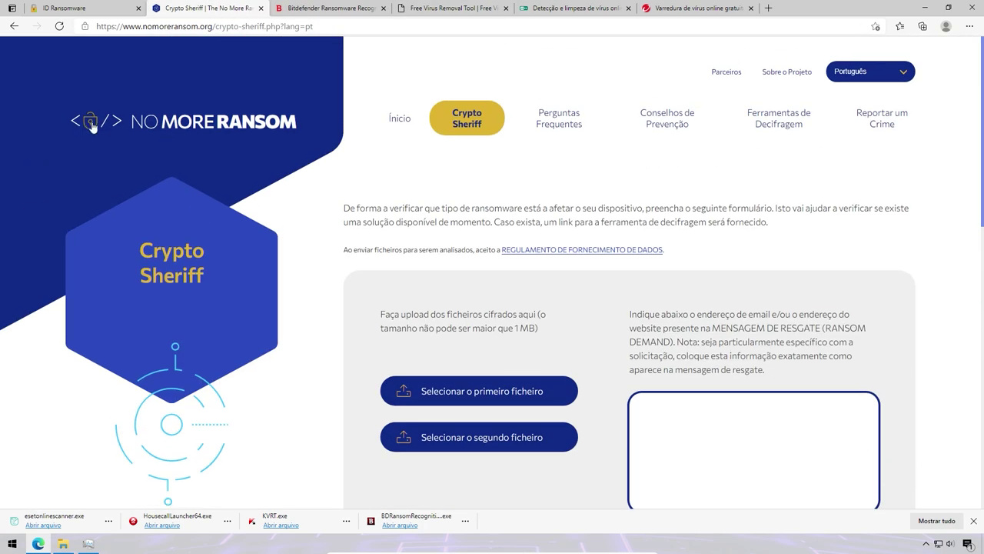
Look over the Crypto Sheriff upload form and the ransom note upload area on the ID Ransomware page
{"action": "scroll", "coordinate": [492, 353], "scroll_direction": "down", "scroll_amount": 1}
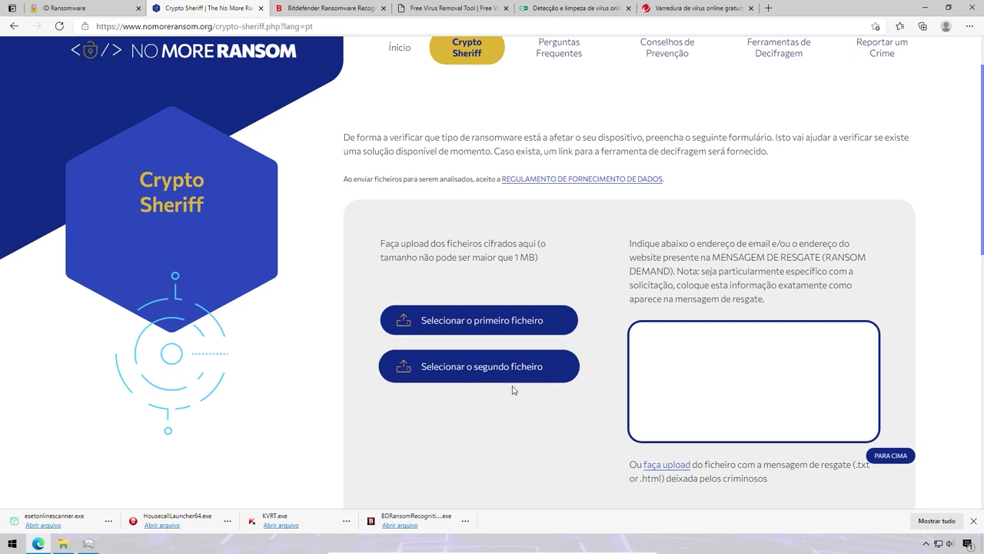
{"action": "left_click", "coordinate": [83, 7]}
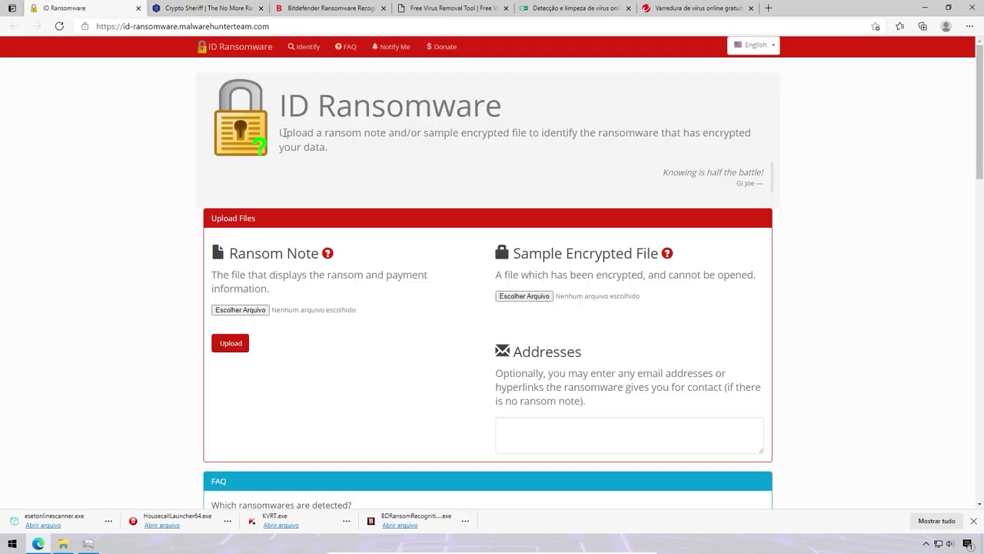
{"action": "left_click", "coordinate": [259, 311]}
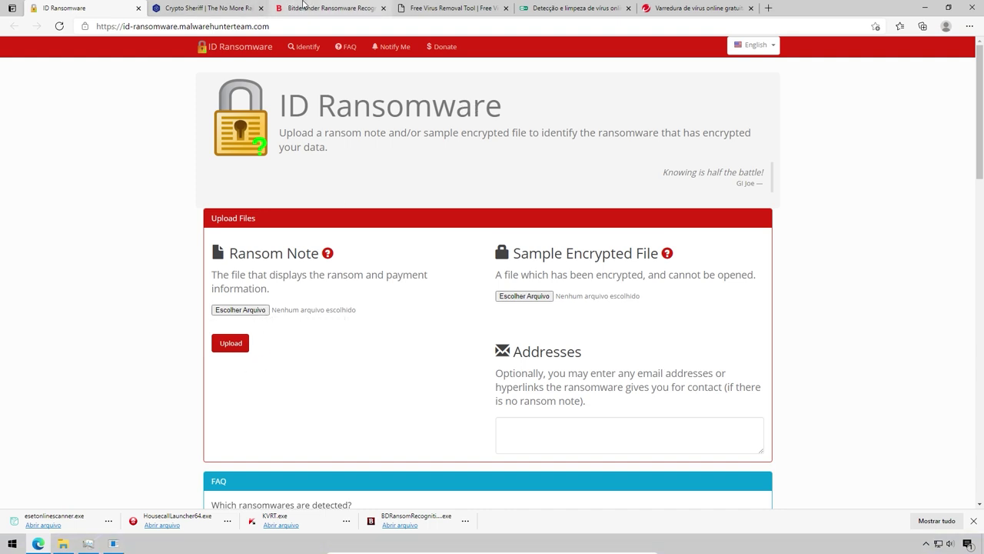
Open the Bitdefender Ransomware Recognition Tool page, run the downloaded tool and accept its End-User License Agreement
{"action": "left_click", "coordinate": [331, 7]}
{"action": "scroll", "coordinate": [427, 390], "scroll_direction": "down", "scroll_amount": 1}
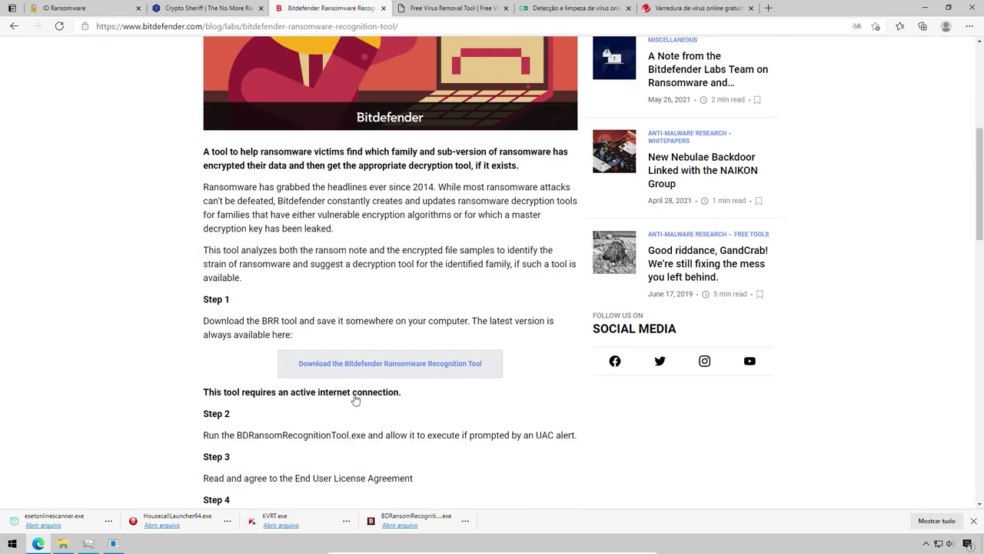
{"action": "left_click", "coordinate": [400, 525]}
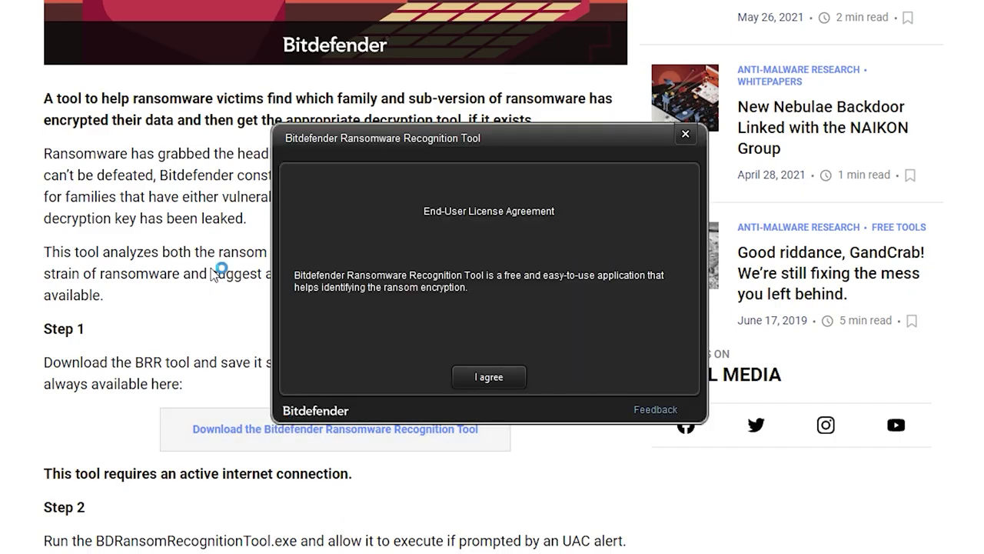
{"action": "left_click", "coordinate": [486, 379]}
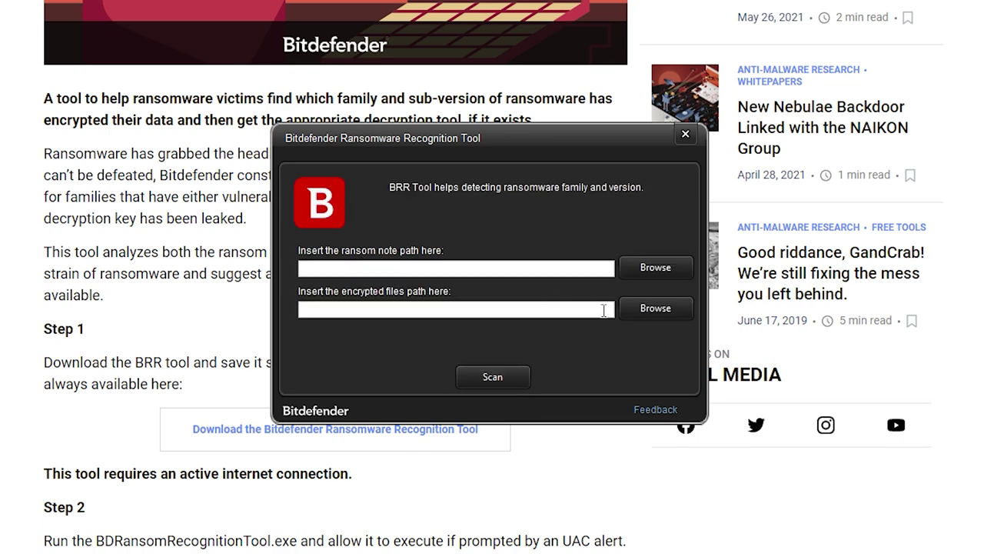
View the scan folder picker for the encrypted files path, cancel it and close the Bitdefender tool
{"action": "left_click", "coordinate": [651, 307]}
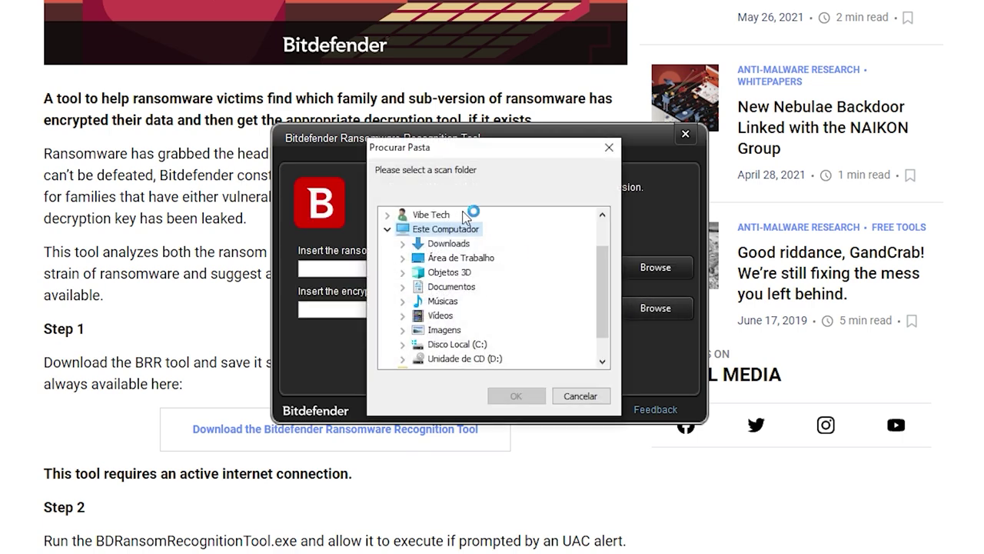
{"action": "left_click", "coordinate": [579, 395]}
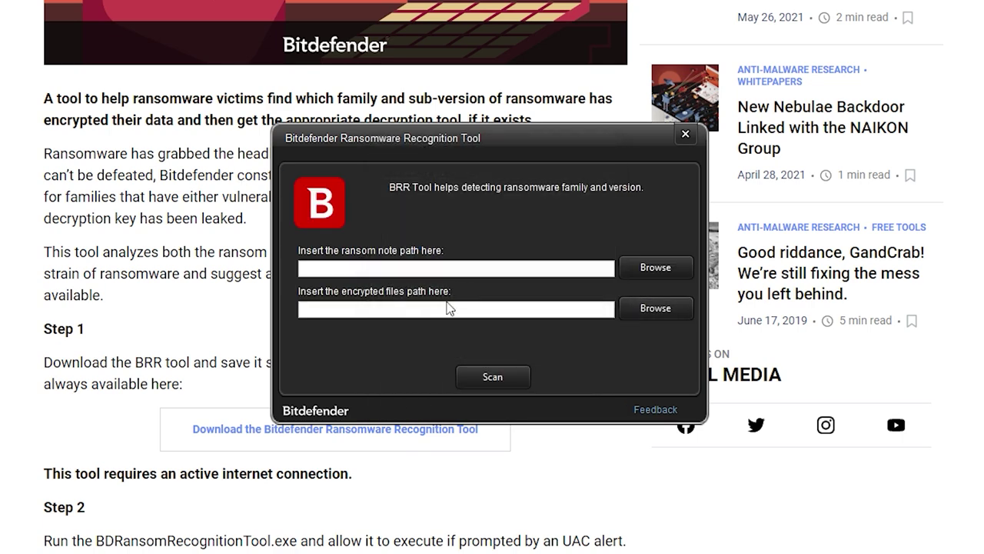
{"action": "left_click", "coordinate": [684, 137]}
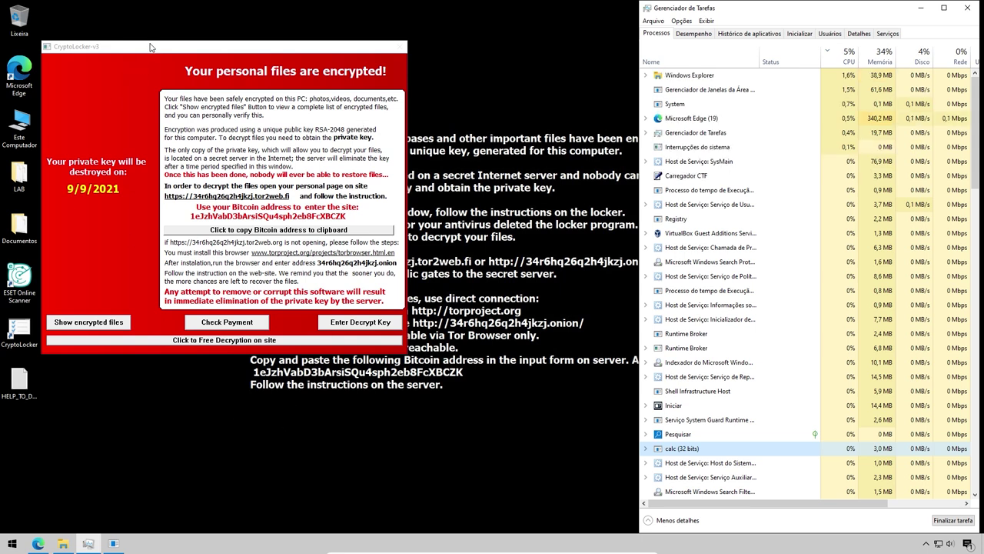
Move the CryptoLocker-v3 window away from the desktop icons, view the HELP_TO_DECRYPT_YOUR_FILES text note and close it
{"action": "left_click_drag", "start_coordinate": [150, 54], "coordinate": [200, 61]}
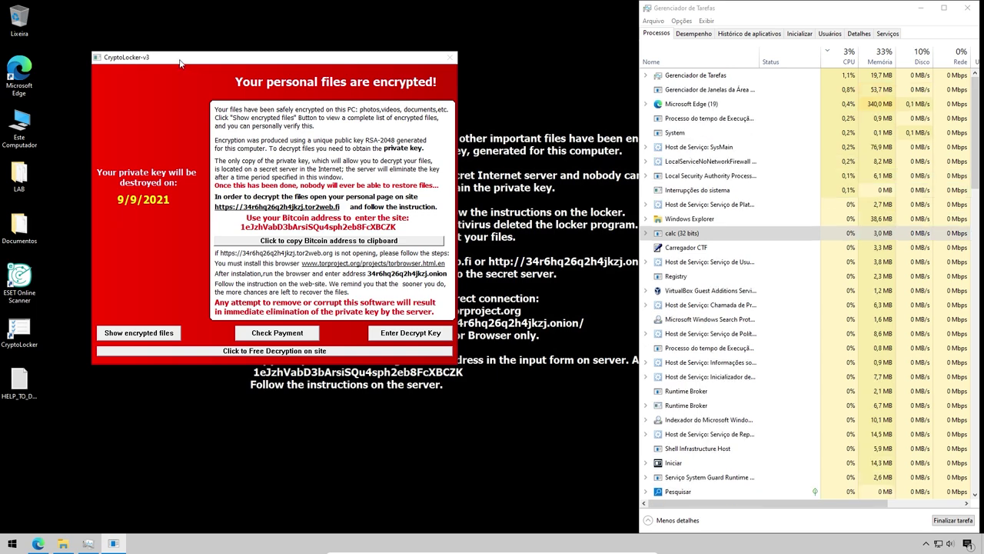
{"action": "left_click_drag", "start_coordinate": [229, 63], "coordinate": [240, 97]}
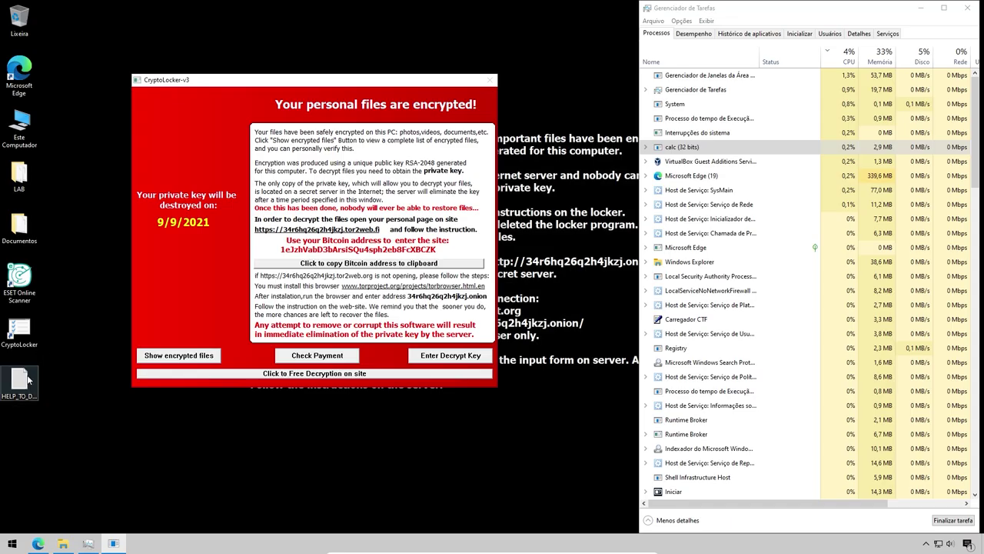
{"action": "left_click", "coordinate": [58, 531]}
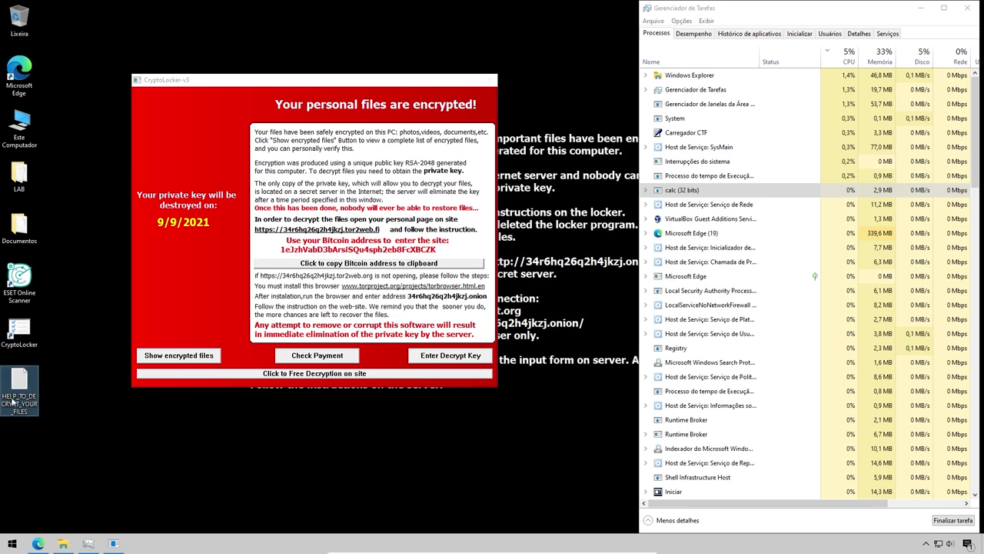
{"action": "double_click", "coordinate": [21, 388]}
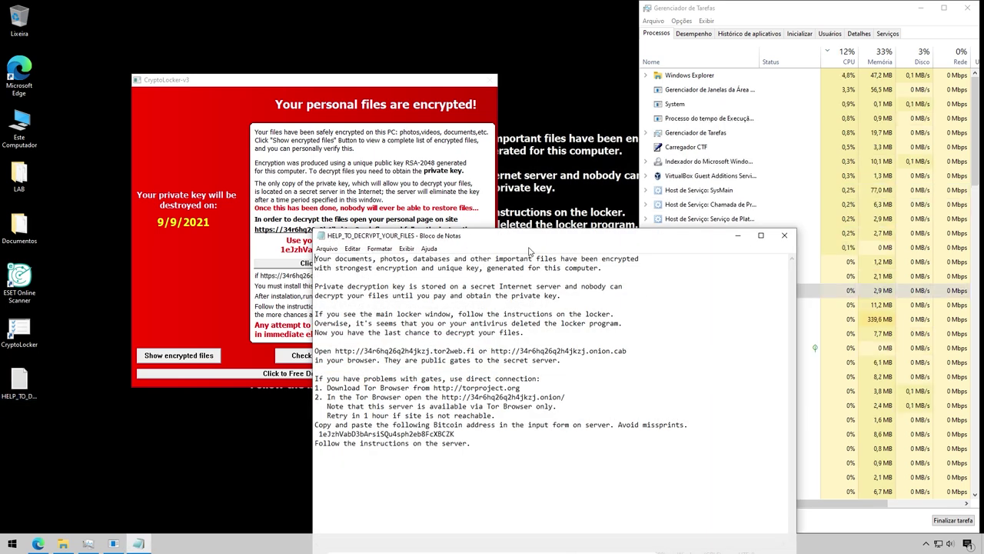
{"action": "left_click", "coordinate": [784, 236]}
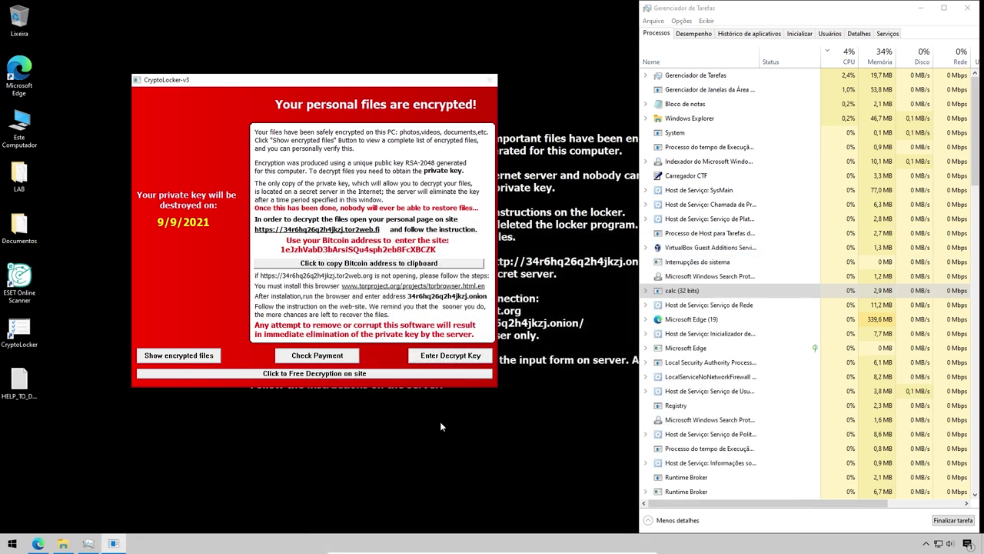
Locate imagem.jpg.ecc in the desktop's Documentos folder and switch to the ID Ransomware page in Edge
{"action": "double_click", "coordinate": [19, 224]}
{"action": "left_click", "coordinate": [282, 183]}
{"action": "left_click", "coordinate": [38, 543]}
{"action": "left_click", "coordinate": [46, 7]}
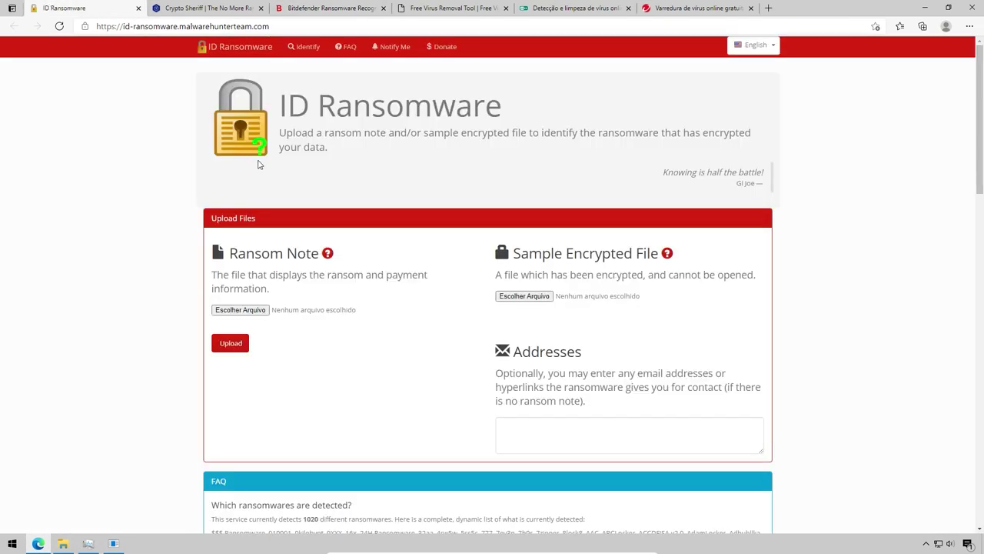
Choose imagem.jpg.ecc from the desktop's Documentos folder as the Ransom Note file and upload it for identification
{"action": "left_click", "coordinate": [259, 310]}
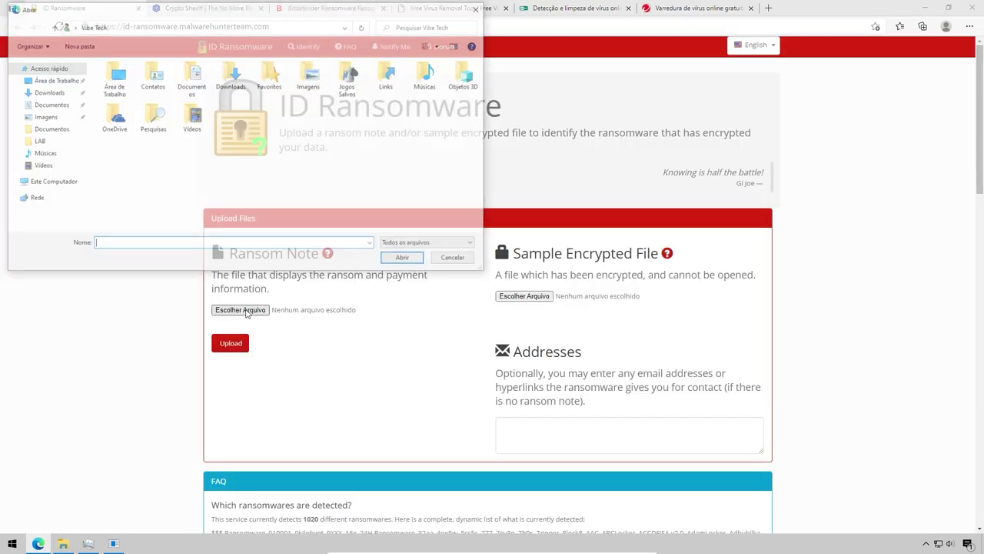
{"action": "left_click", "coordinate": [54, 81]}
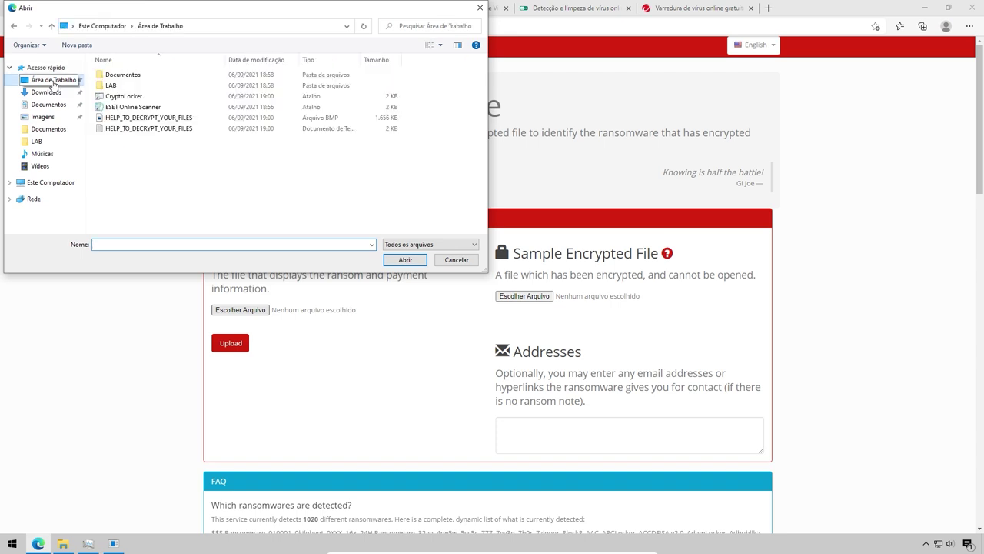
{"action": "double_click", "coordinate": [125, 74]}
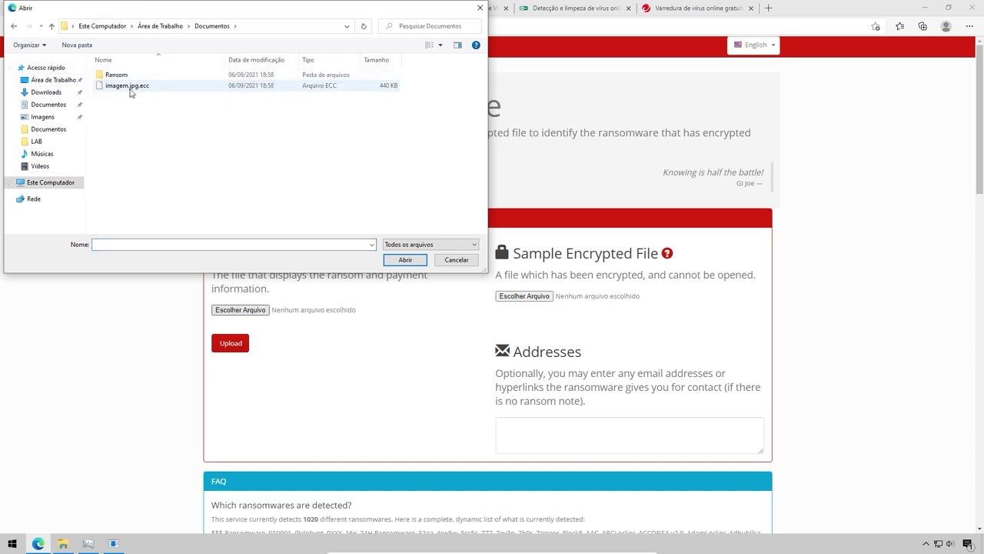
{"action": "left_click", "coordinate": [127, 86]}
{"action": "left_click", "coordinate": [413, 264]}
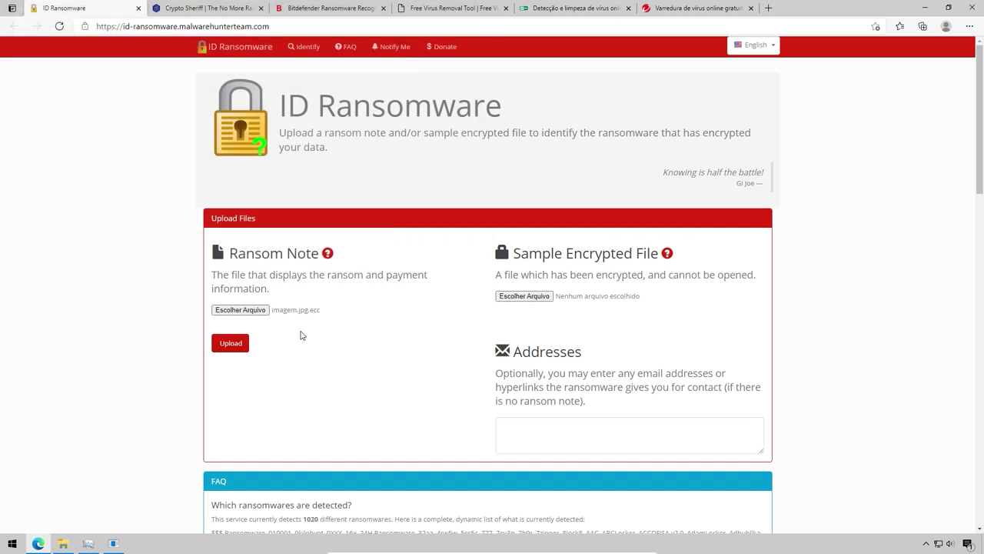
{"action": "left_click", "coordinate": [231, 346]}
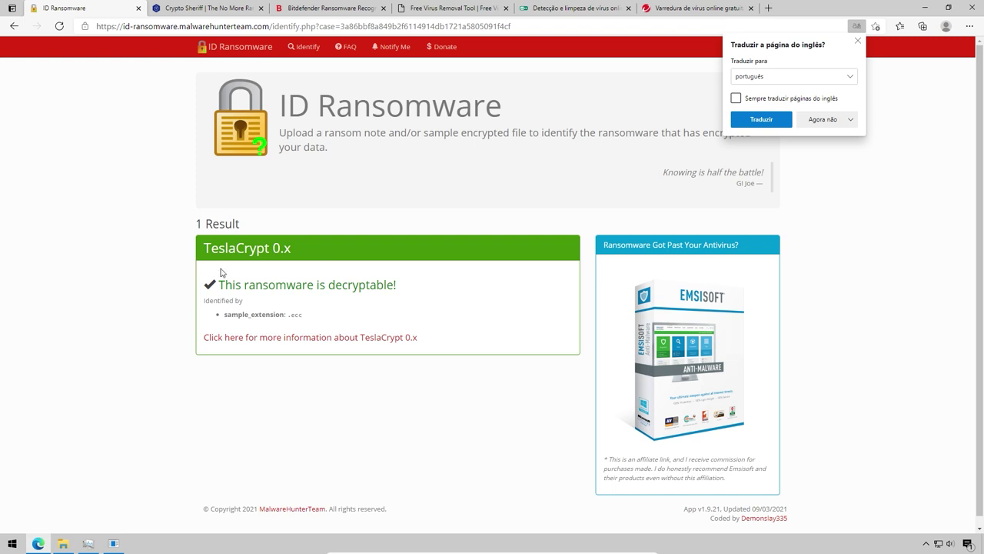
Open the more-information page for TeslaCrypt 0.x and download TeslaDecoder.zip from the BleepingComputer post
{"action": "left_click", "coordinate": [271, 337]}
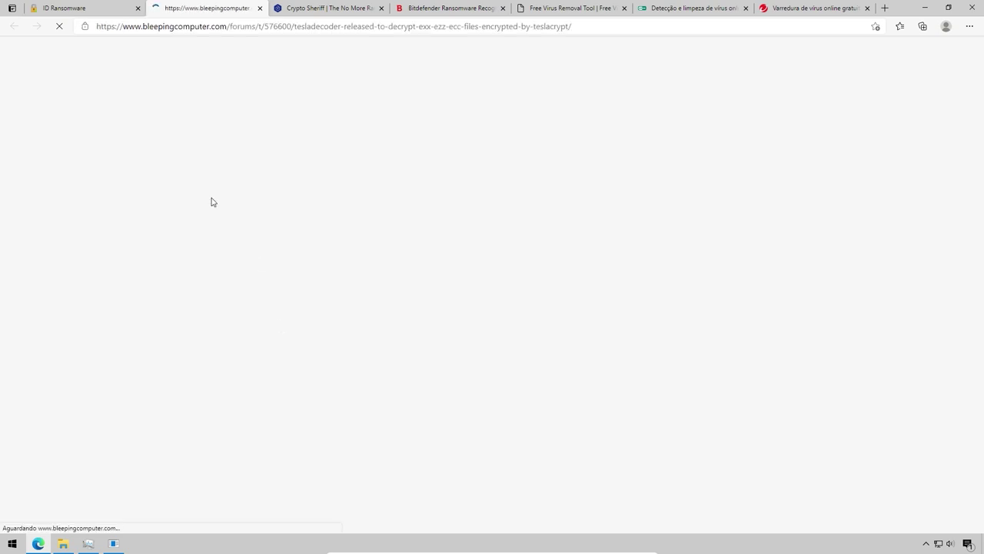
{"action": "key", "text": "ctrl+shift+Tab"}
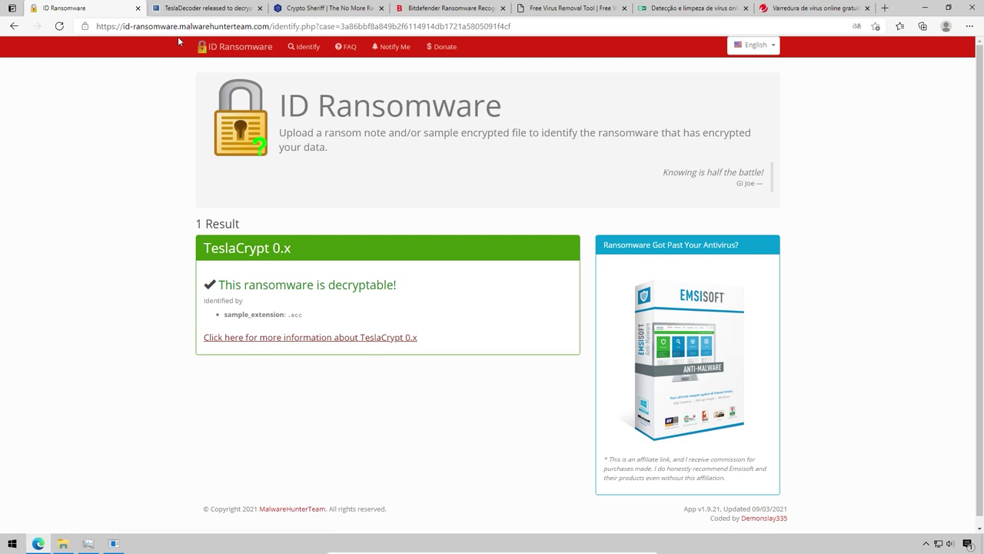
{"action": "left_click", "coordinate": [311, 338]}
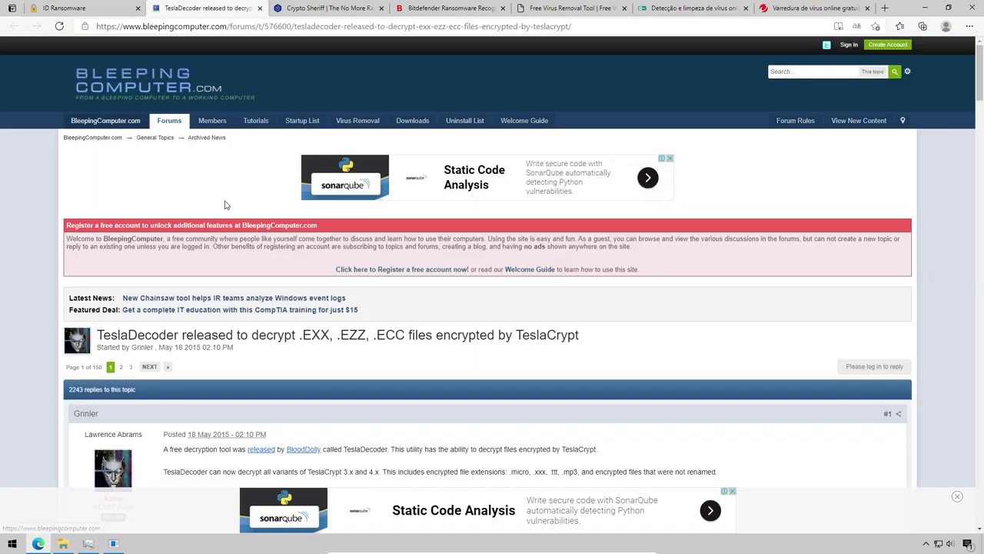
{"action": "scroll", "coordinate": [306, 274], "scroll_direction": "down", "scroll_amount": 2}
{"action": "scroll", "coordinate": [306, 274], "scroll_direction": "down", "scroll_amount": 2}
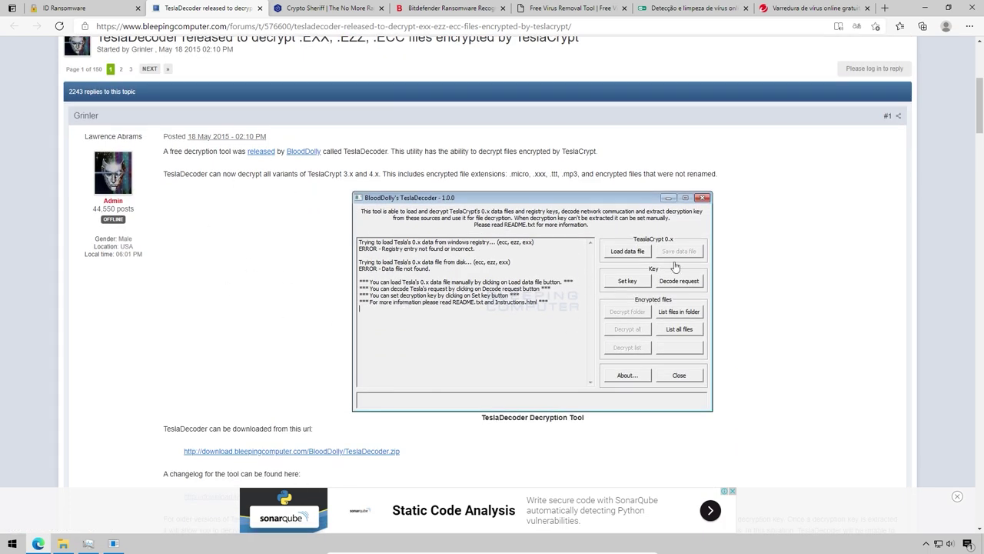
{"action": "scroll", "coordinate": [433, 300], "scroll_direction": "down", "scroll_amount": 1}
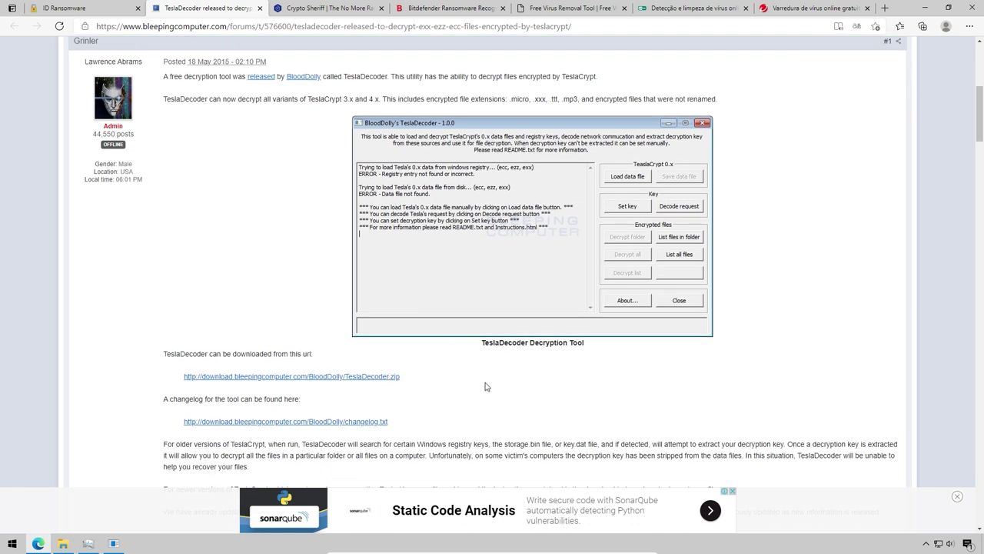
{"action": "left_click", "coordinate": [307, 376]}
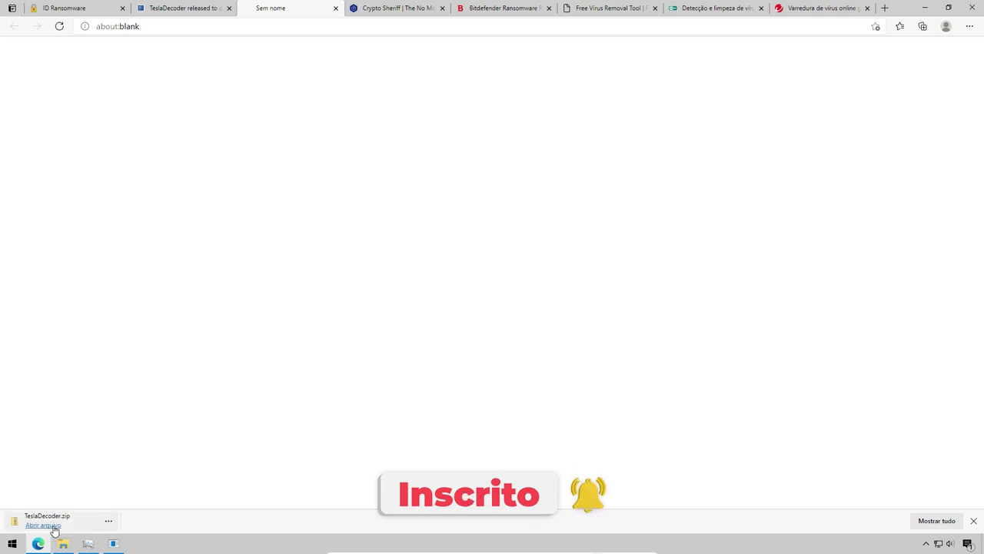
Place the downloaded TeslaDecoder.zip on the desktop, minimize Edge and extract the archive into a TeslaDecoder folder with 7-Zip
{"action": "left_click", "coordinate": [948, 8]}
{"action": "left_click_drag", "start_coordinate": [183, 348], "coordinate": [95, 464]}
{"action": "left_click", "coordinate": [573, 9]}
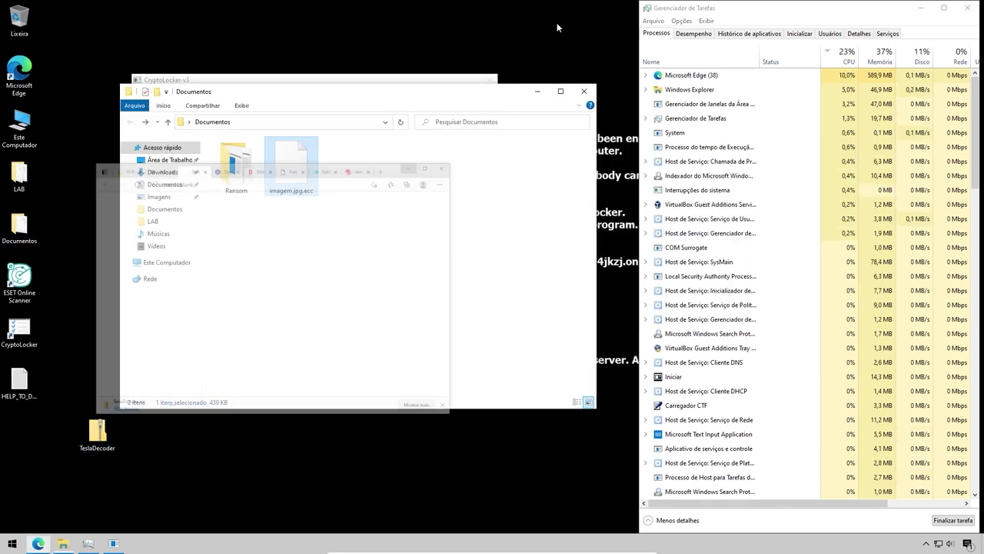
{"action": "right_click", "coordinate": [104, 445]}
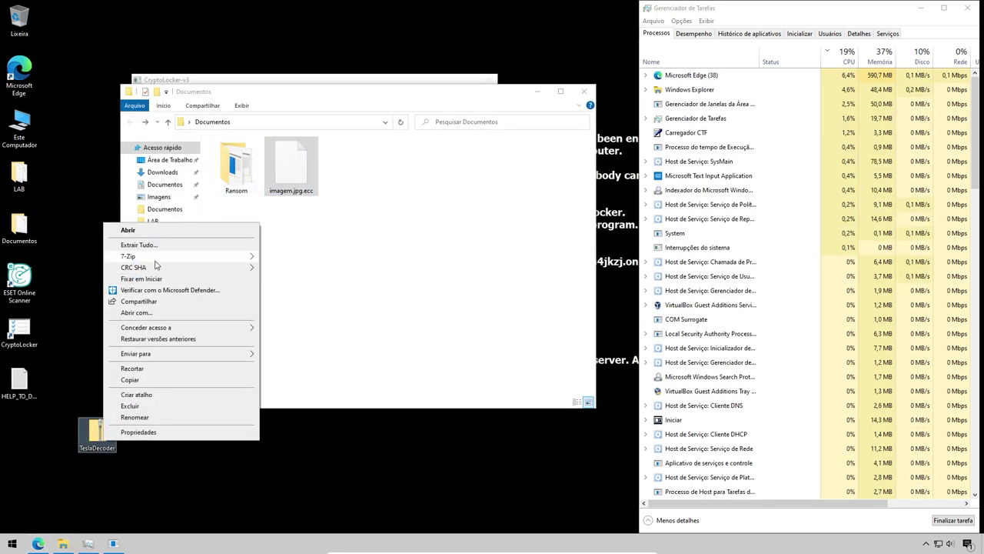
{"action": "mouse_move", "coordinate": [156, 258]}
{"action": "left_click", "coordinate": [335, 293]}
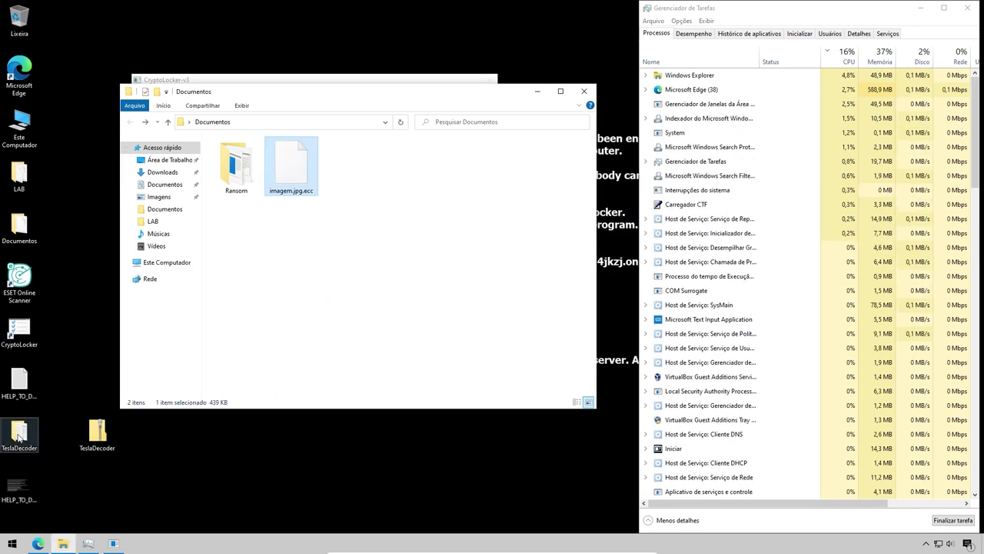
Open the extracted TeslaDecoder folder, move its window beside the Documentos window and run the TeslaDecoder application
{"action": "left_click", "coordinate": [21, 439]}
{"action": "double_click", "coordinate": [21, 439]}
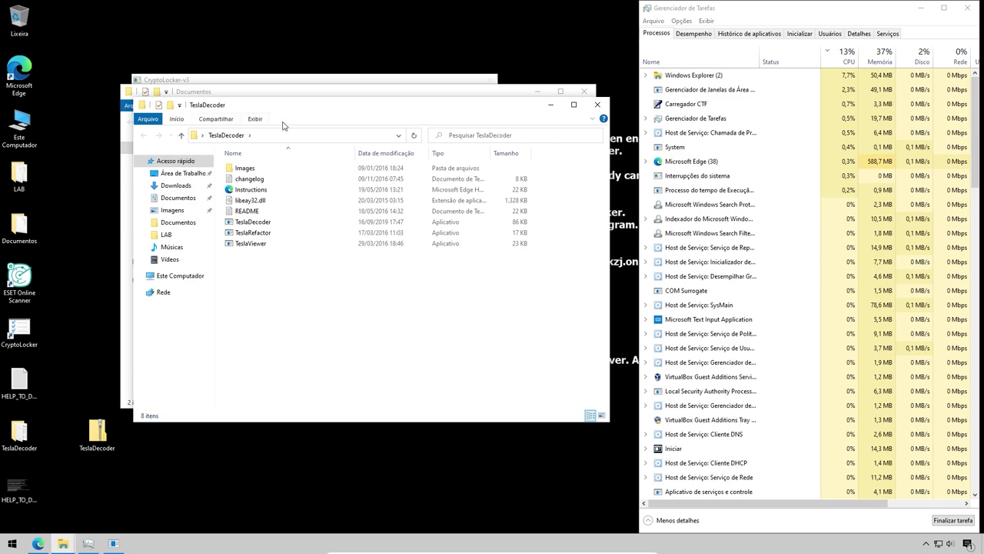
{"action": "left_click_drag", "start_coordinate": [308, 105], "coordinate": [544, 94]}
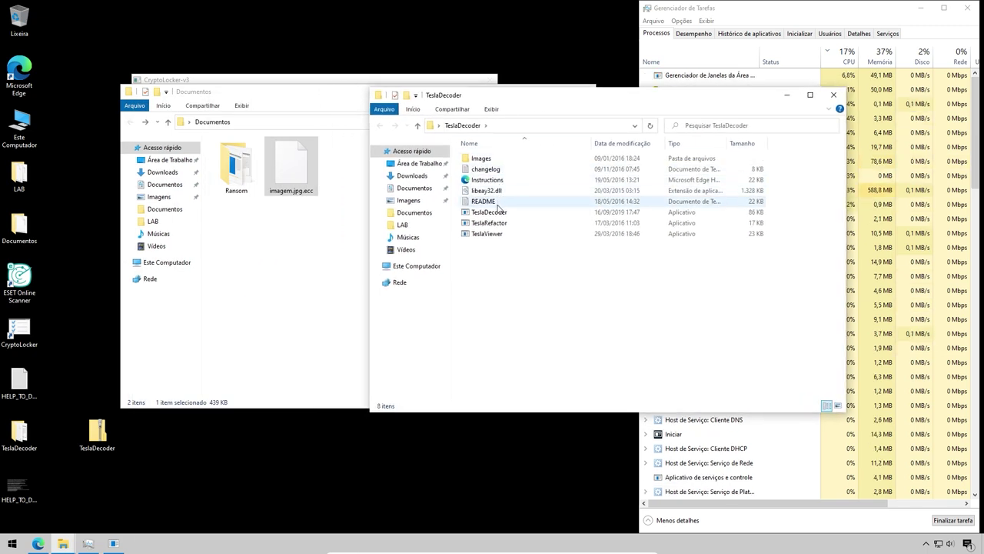
{"action": "double_click", "coordinate": [490, 212]}
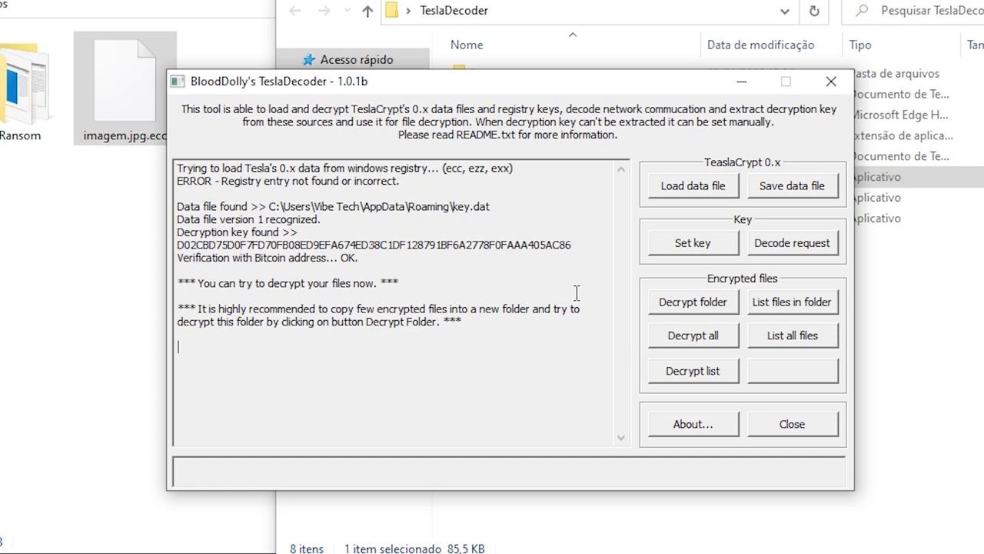
Decrypt the desktop's Documentos folder with TeslaDecoder, choosing not to delete the original encrypted files
{"action": "left_click", "coordinate": [695, 303]}
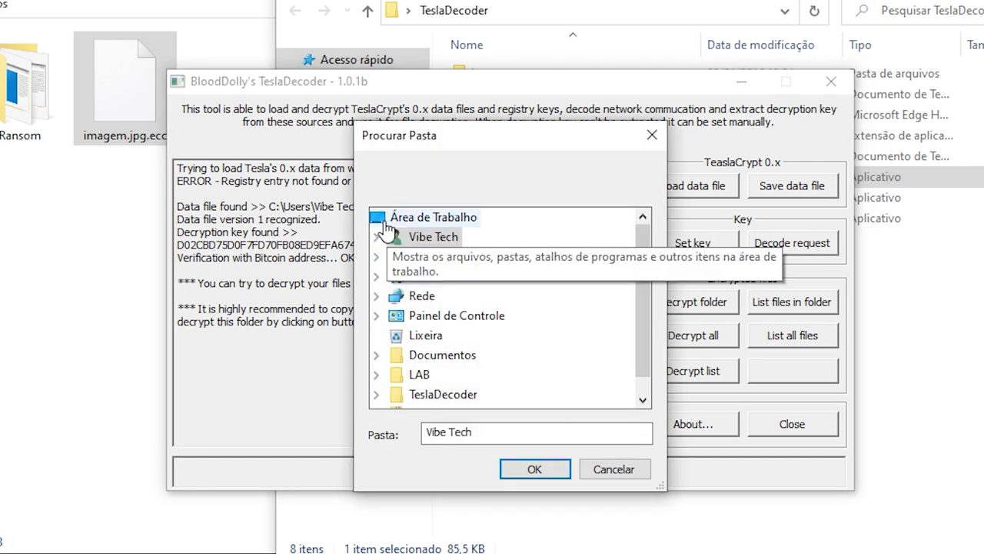
{"action": "left_click", "coordinate": [415, 218]}
{"action": "scroll", "coordinate": [472, 268], "scroll_direction": "down", "scroll_amount": 1}
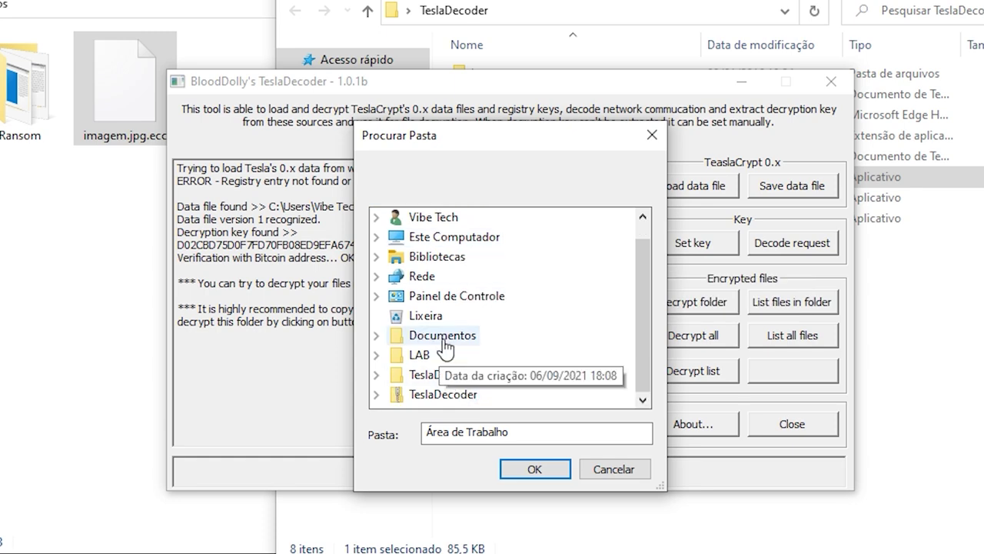
{"action": "double_click", "coordinate": [443, 341]}
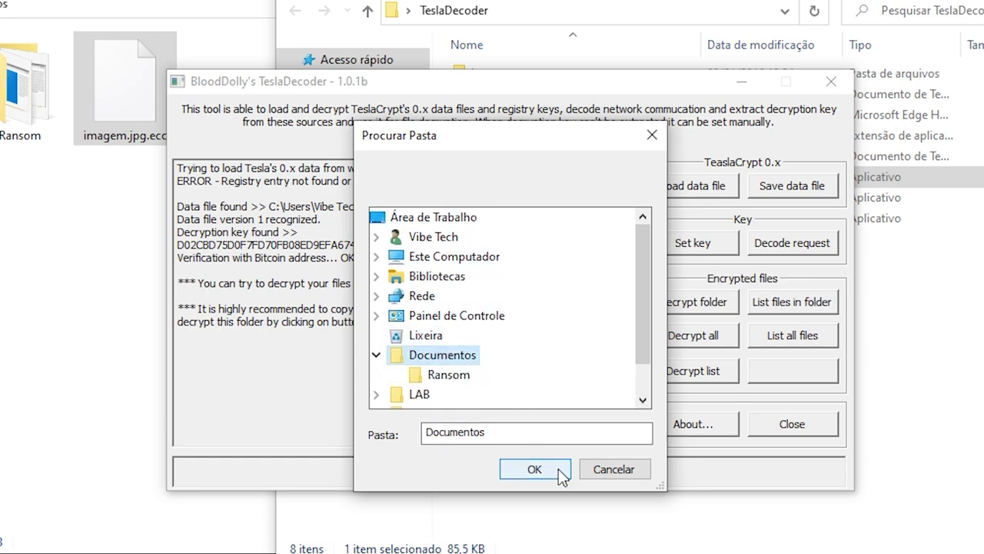
{"action": "left_click", "coordinate": [535, 469]}
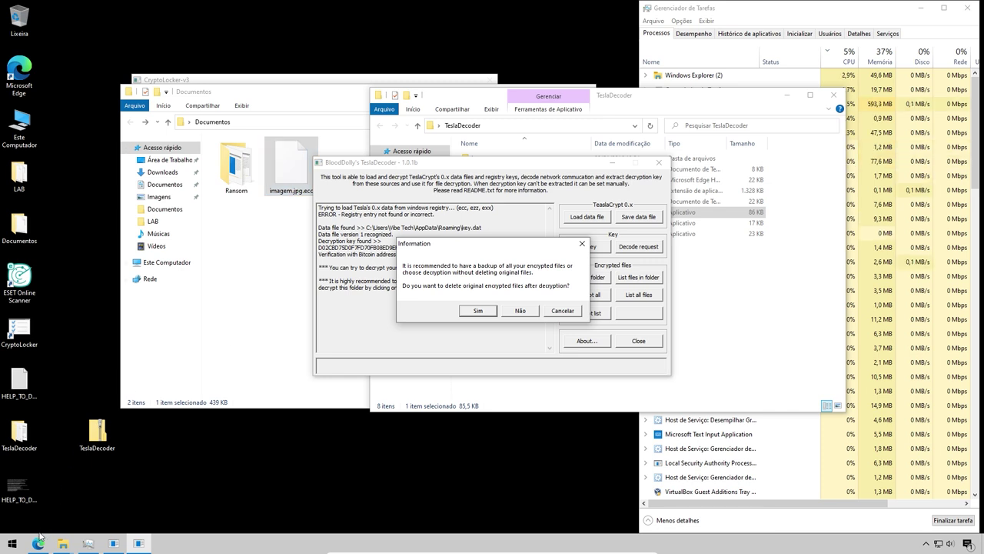
{"action": "mouse_move", "coordinate": [39, 543]}
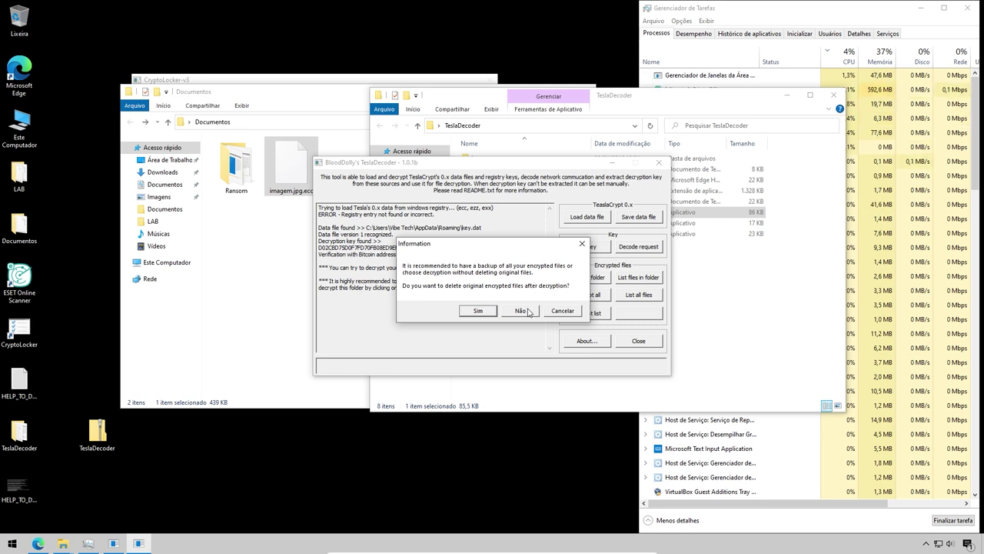
{"action": "left_click", "coordinate": [528, 311]}
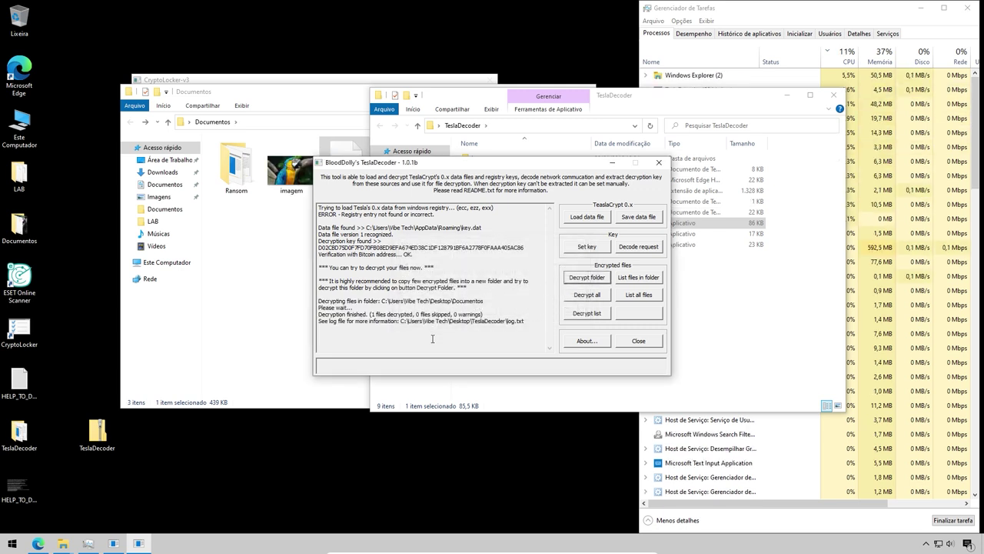
Open the decrypted imagem file in the Documentos folder to check the picture, and close the photo viewer
{"action": "left_click", "coordinate": [304, 312]}
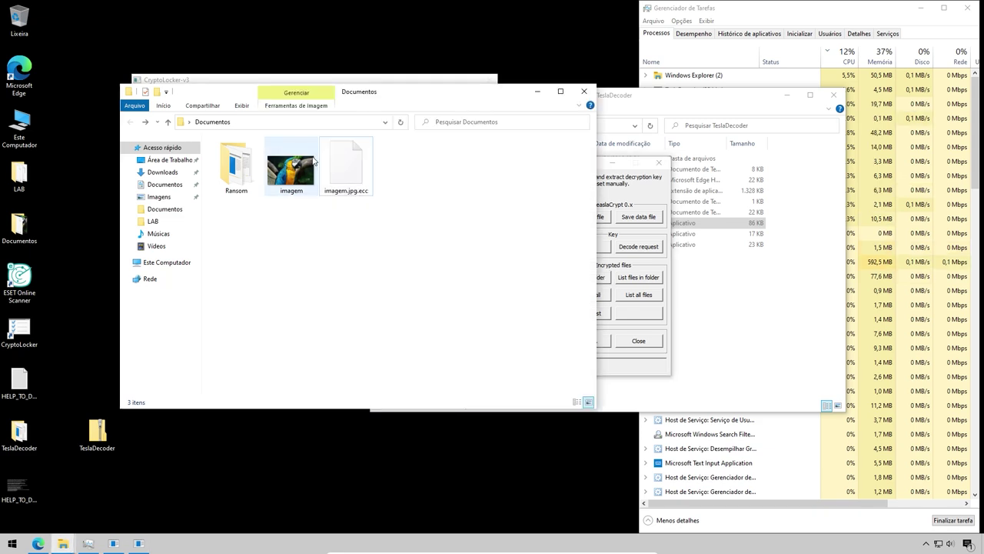
{"action": "double_click", "coordinate": [298, 168]}
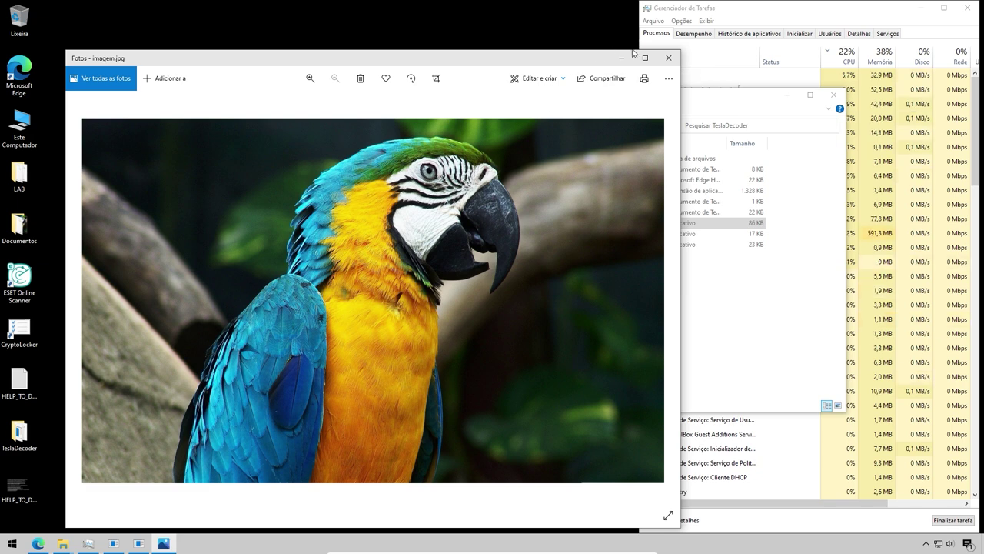
{"action": "left_click", "coordinate": [677, 61]}
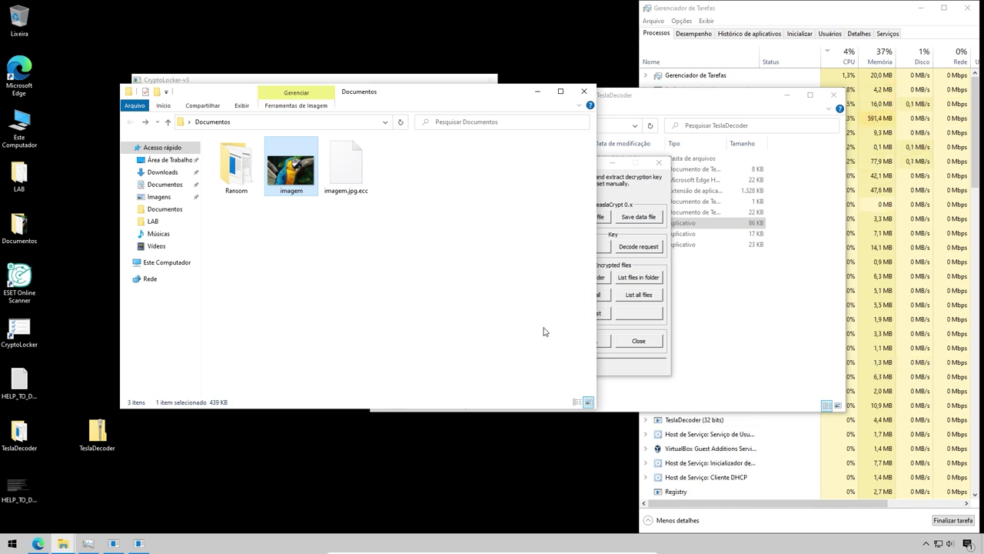
{"action": "mouse_move", "coordinate": [301, 167]}
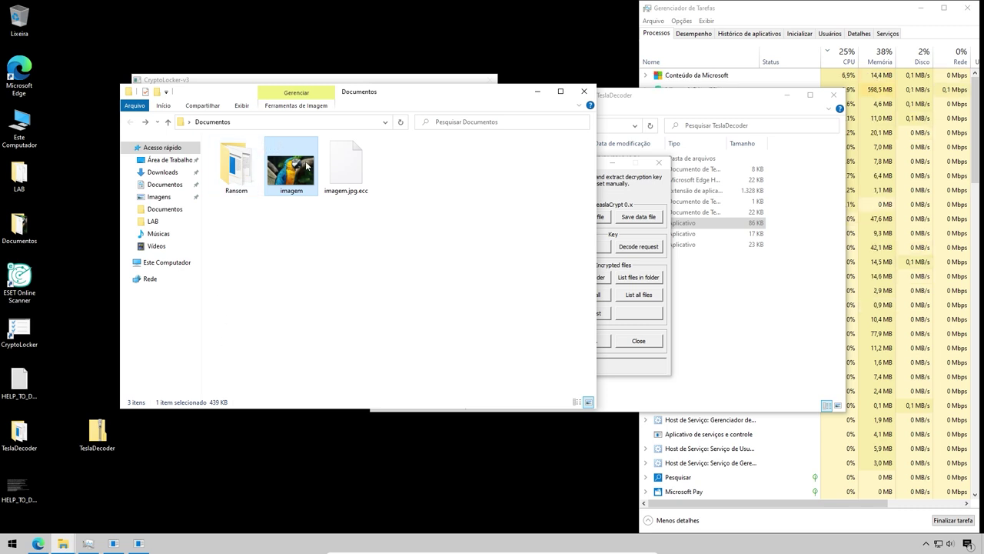
{"action": "mouse_move", "coordinate": [308, 185]}
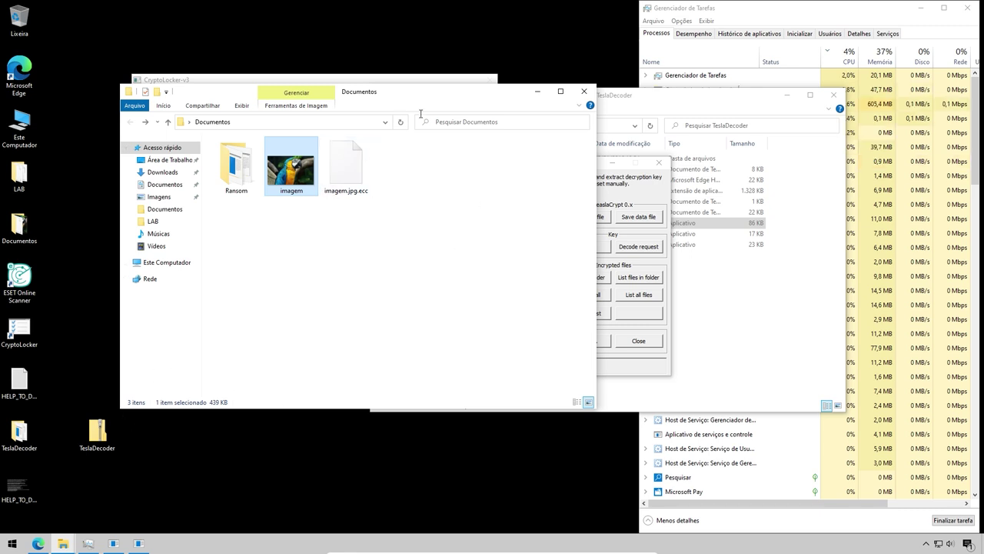
Switch to Edge, return to the ID Ransomware upload form and upload the desktop's HELP_TO_DECRYPT_YOUR_FILES text document as the Ransom Note
{"action": "left_click", "coordinate": [38, 543]}
{"action": "left_click", "coordinate": [596, 7]}
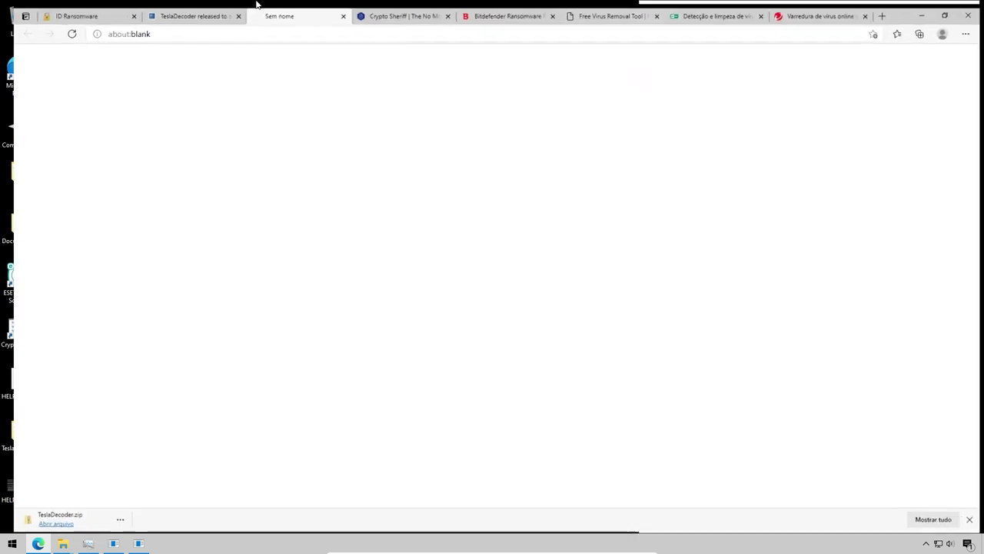
{"action": "left_click", "coordinate": [81, 8]}
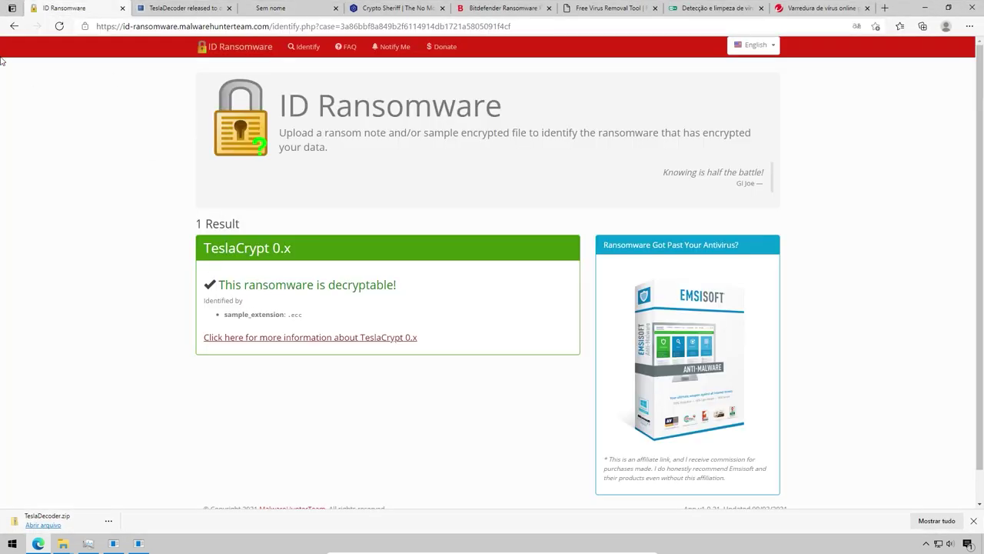
{"action": "left_click", "coordinate": [14, 27]}
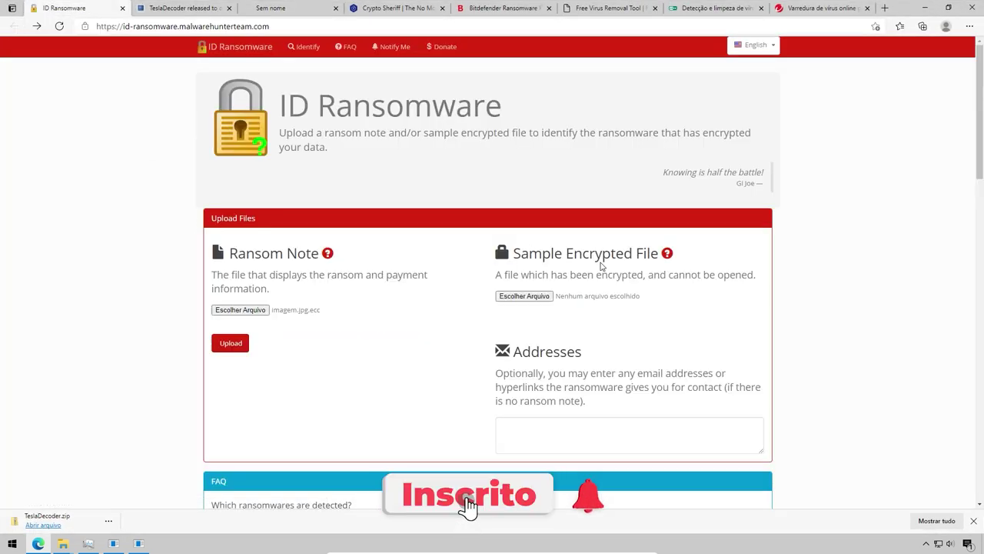
{"action": "scroll", "coordinate": [392, 308], "scroll_direction": "down", "scroll_amount": 1}
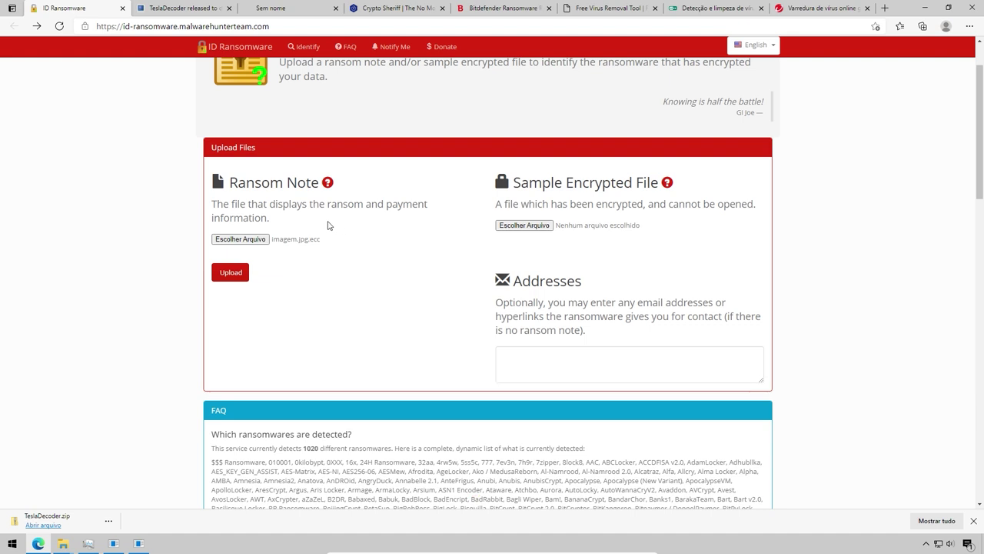
{"action": "left_click", "coordinate": [261, 240]}
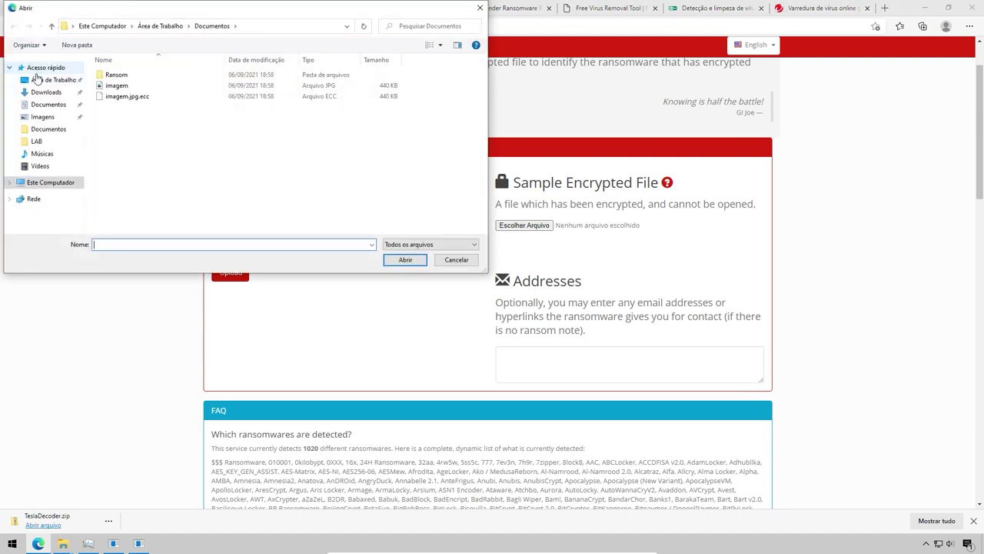
{"action": "left_click", "coordinate": [37, 81]}
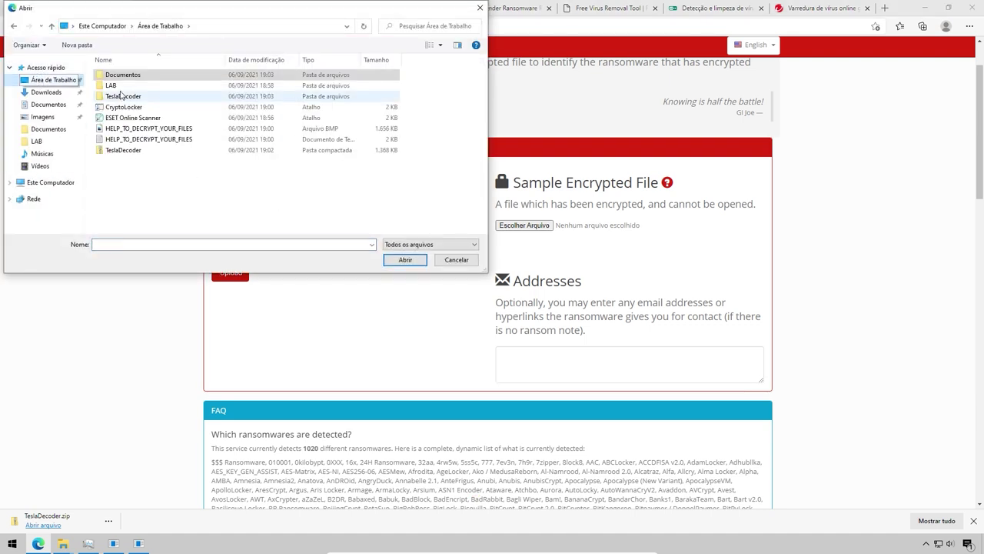
{"action": "double_click", "coordinate": [121, 140]}
{"action": "left_click", "coordinate": [228, 274]}
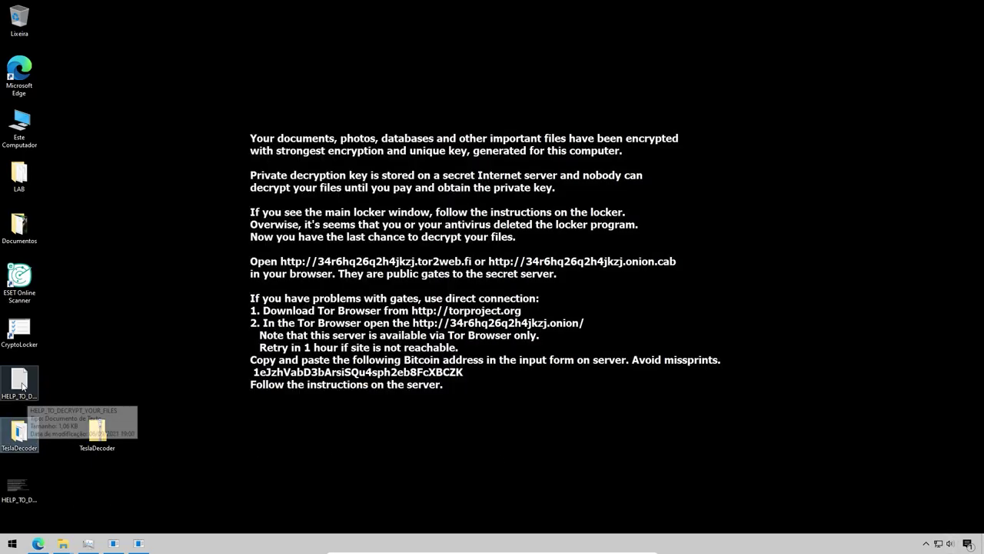
Move the HELP_TO_DECRYPT_YOUR_FILES text document to an open desktop area and place imagem.jpg.ecc from Documentos just below it
{"action": "left_click_drag", "start_coordinate": [22, 385], "coordinate": [142, 174]}
{"action": "left_click", "coordinate": [153, 260]}
{"action": "double_click", "coordinate": [20, 224]}
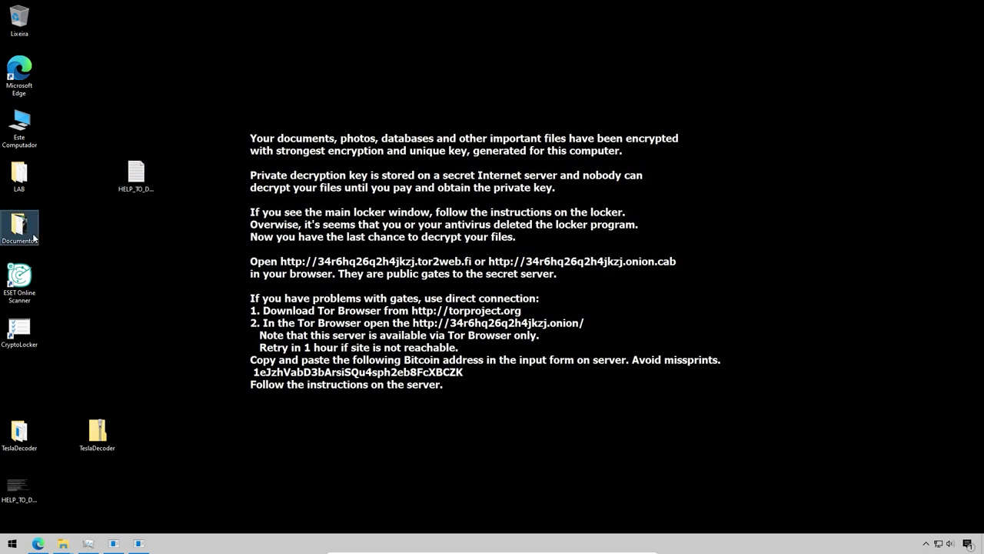
{"action": "left_click", "coordinate": [355, 170]}
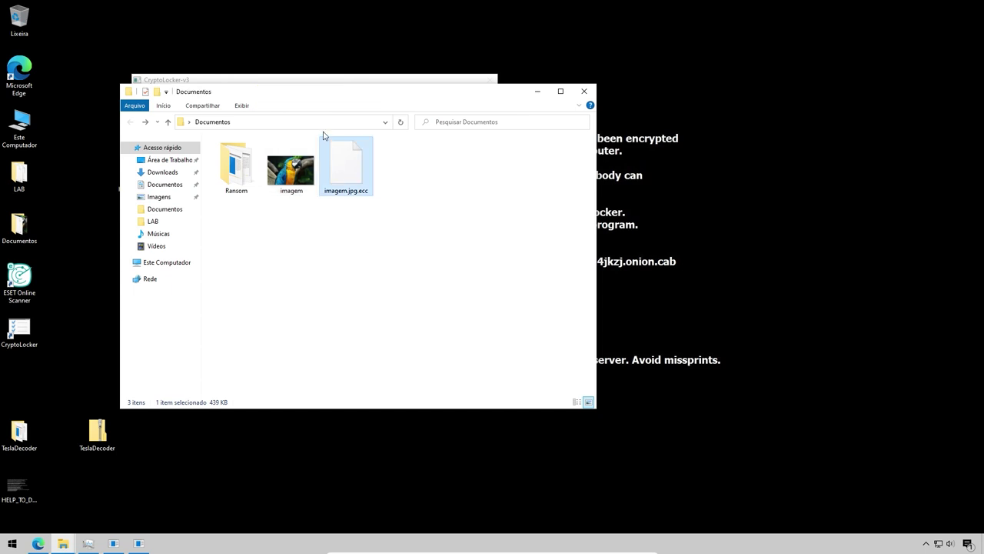
{"action": "left_click_drag", "start_coordinate": [356, 192], "coordinate": [85, 320]}
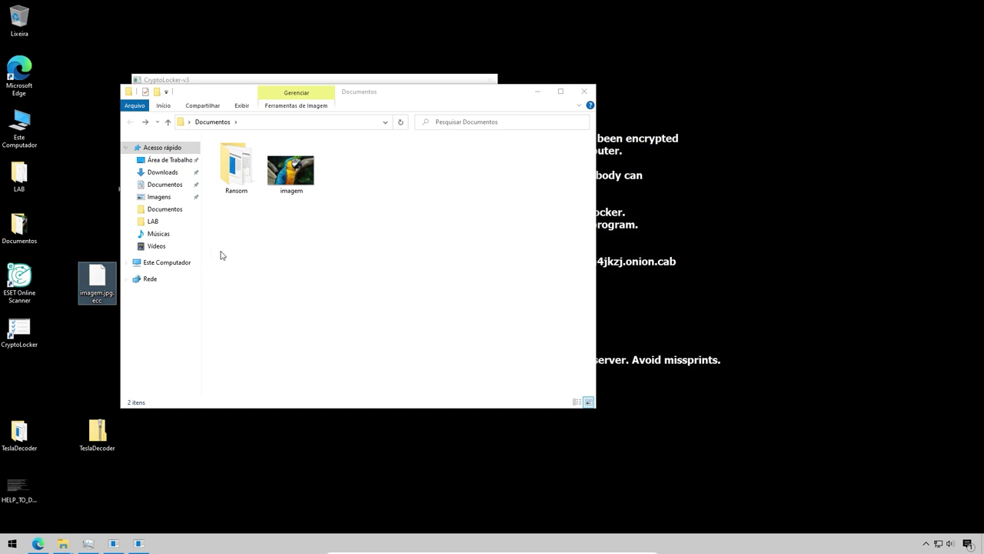
{"action": "left_click", "coordinate": [538, 91]}
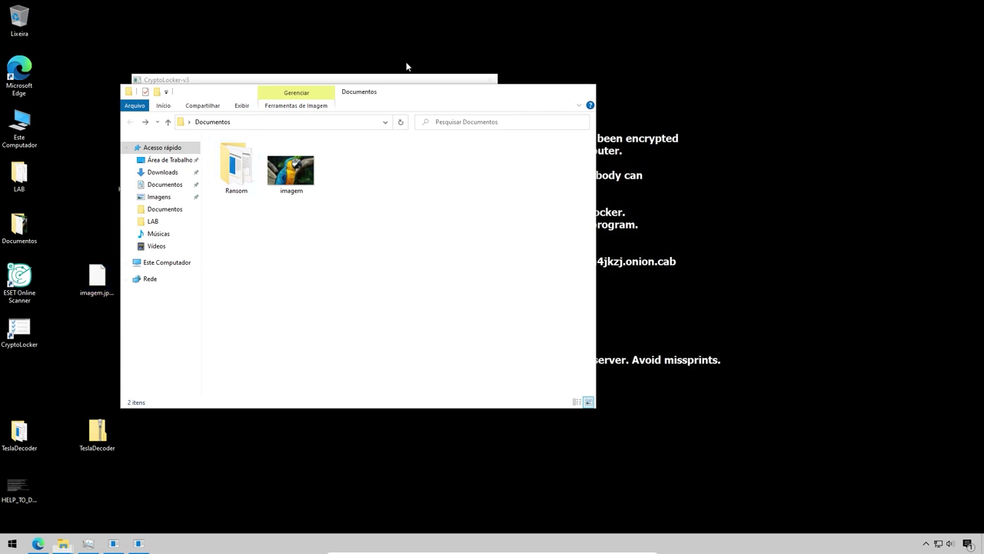
{"action": "left_click_drag", "start_coordinate": [334, 102], "coordinate": [338, 101]}
{"action": "left_click_drag", "start_coordinate": [96, 278], "coordinate": [136, 228]}
Open the decrypted imagem picture from the Documentos folder to view it, and switch back to the ID Ransomware result in Edge
{"action": "double_click", "coordinate": [20, 230]}
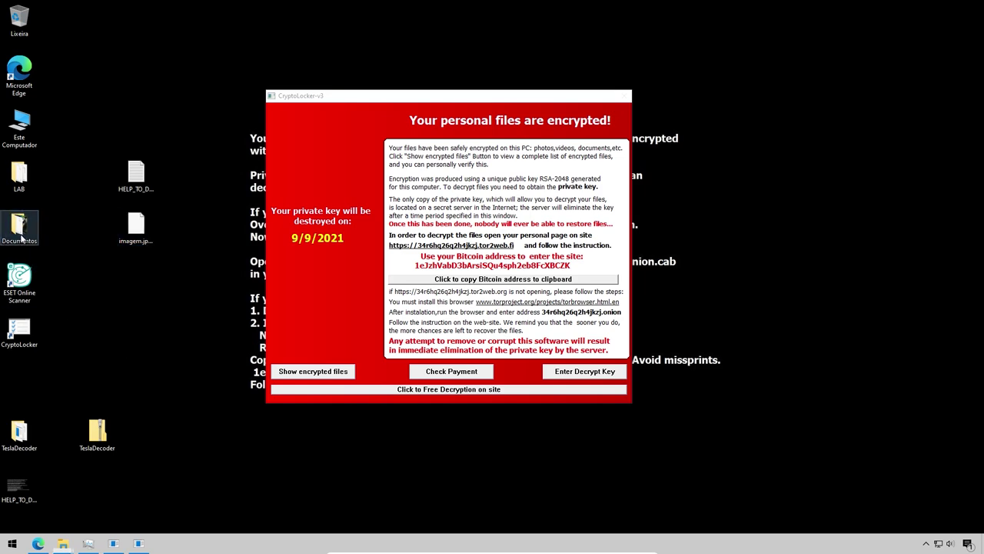
{"action": "double_click", "coordinate": [300, 186]}
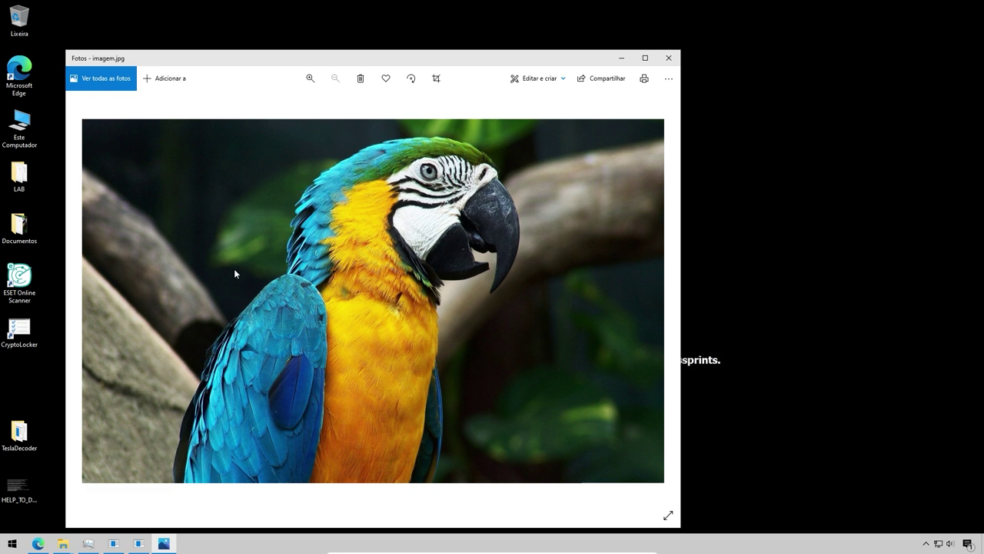
{"action": "left_click", "coordinate": [38, 544]}
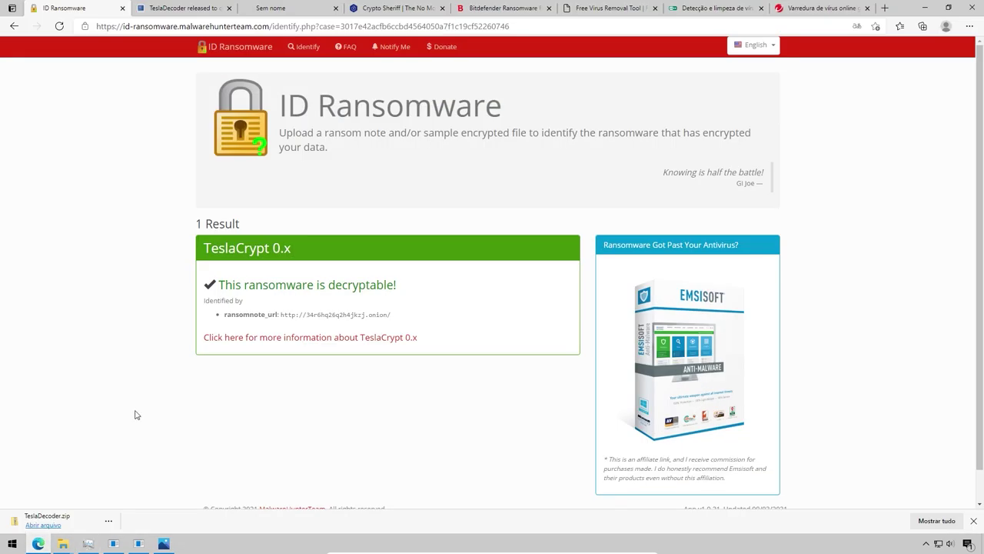